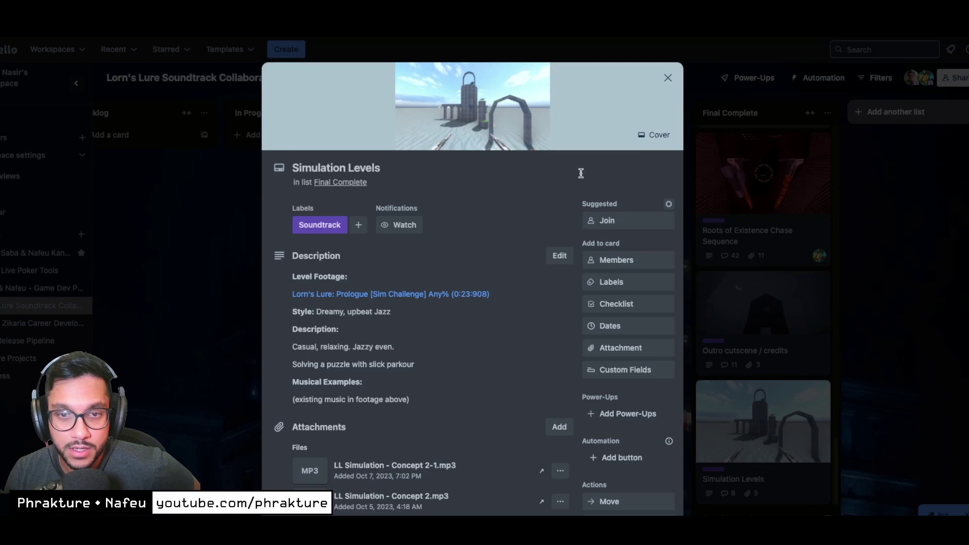
View the full-size cover image of the Simulation Levels card and read through its description and attachments.
click(475, 112)
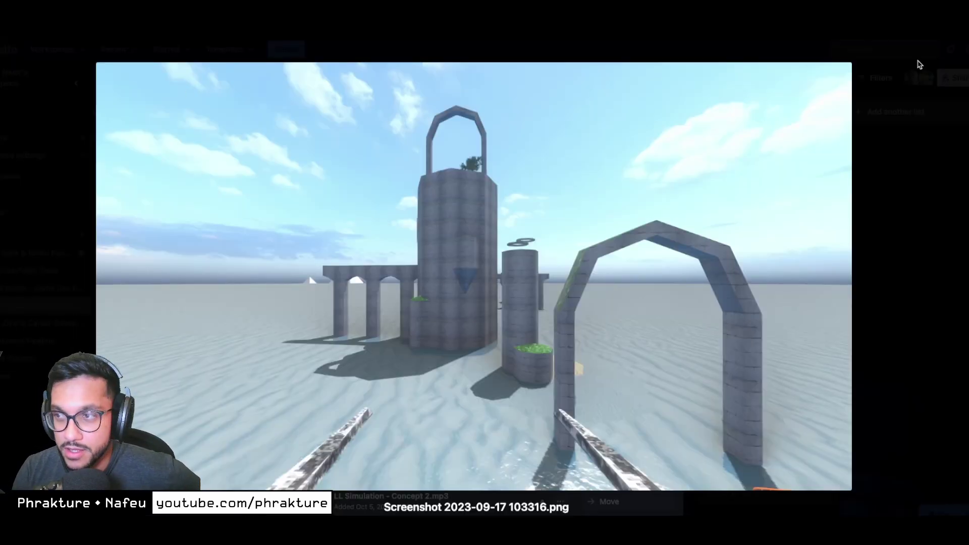
click(802, 55)
scroll(497, 247, down, 2)
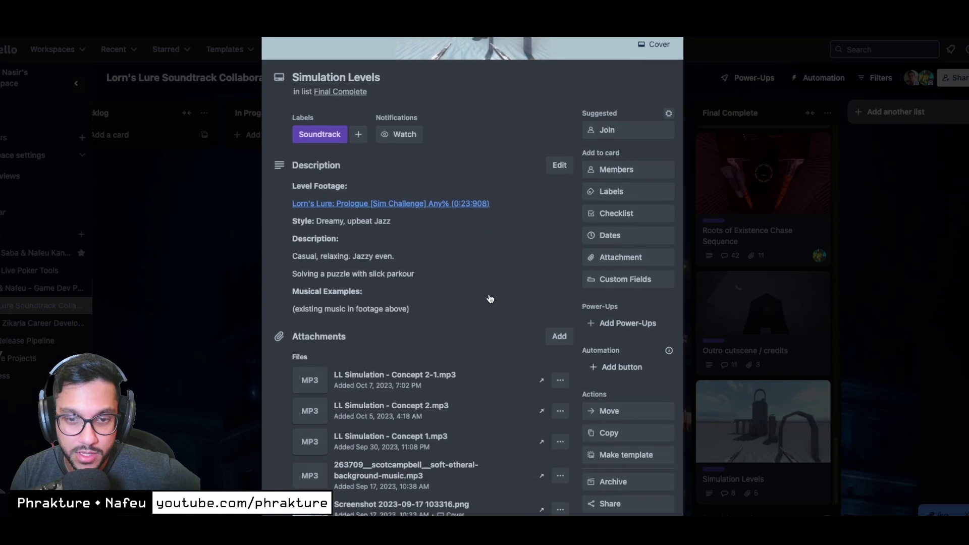
scroll(451, 289, up, 1)
scroll(450, 289, up, 1)
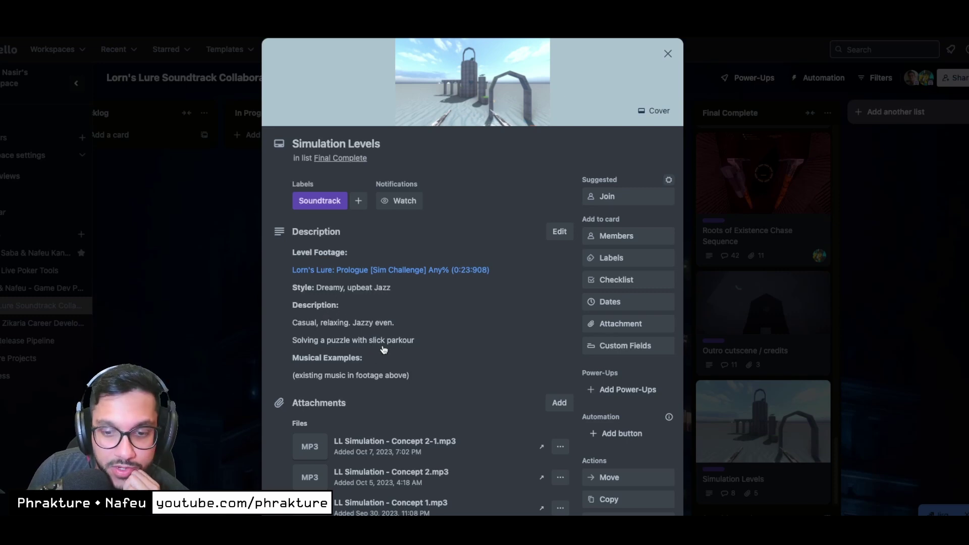
Play the attachment LL Simulation - Concept 1.mp3 through and close its audio preview.
scroll(381, 354, down, 5)
click(317, 282)
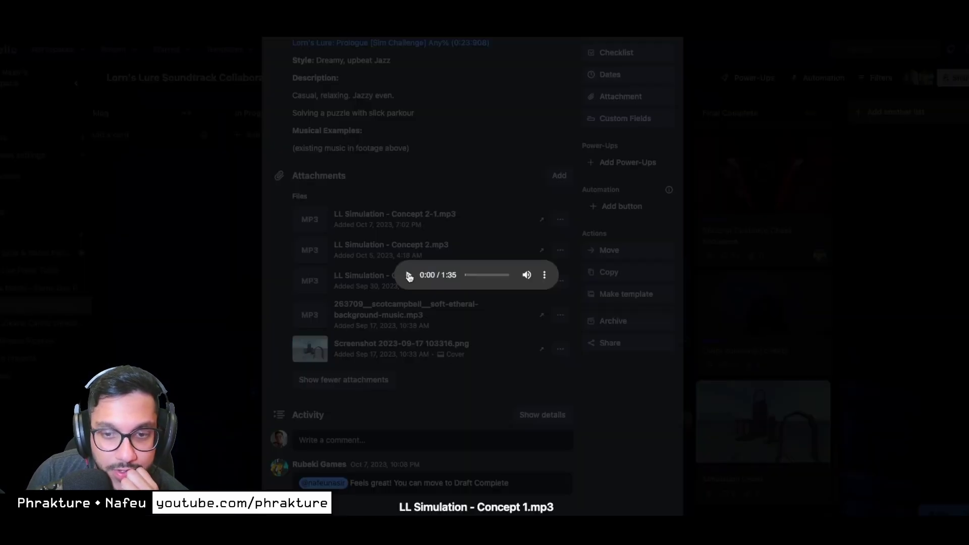
click(409, 275)
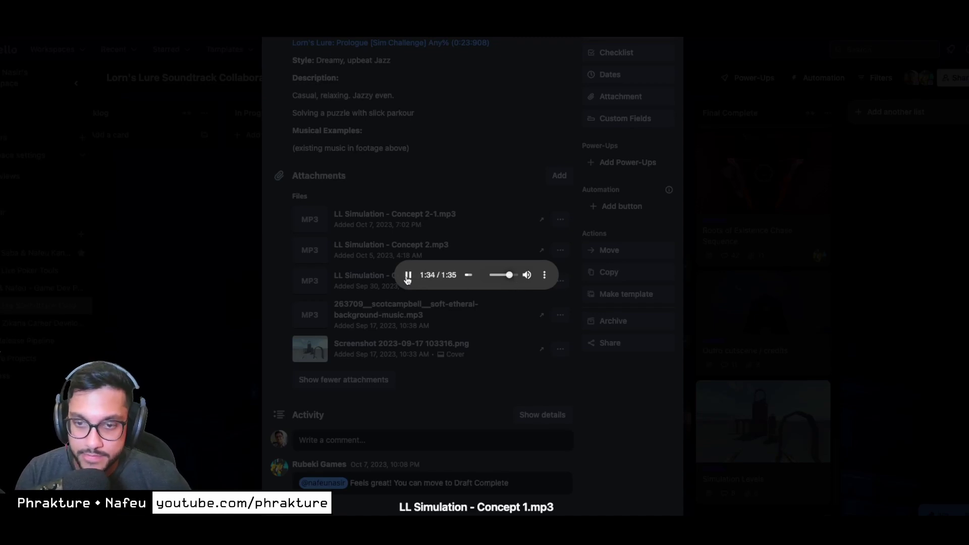
click(448, 135)
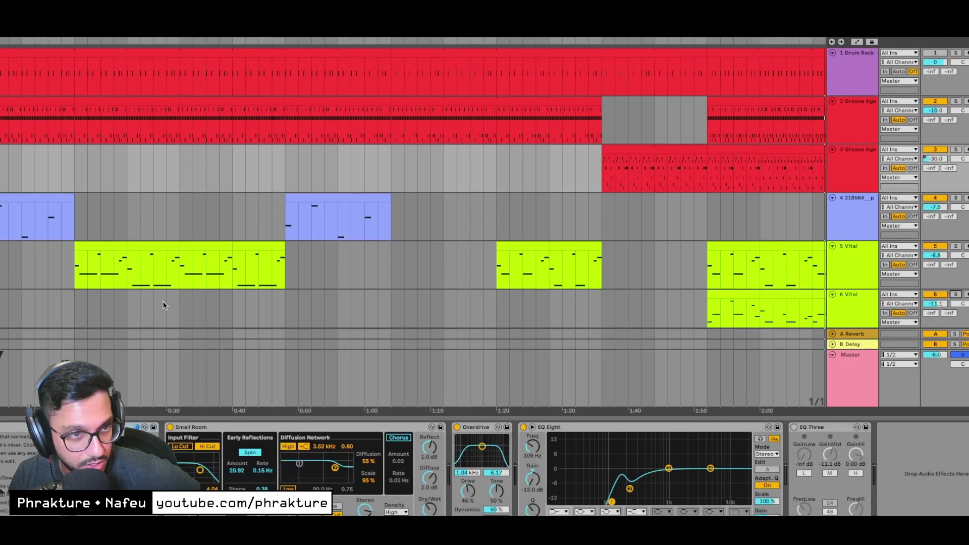
Look over the whole song arrangement, from the drum tracks down to the FX sample tracks.
key(space)
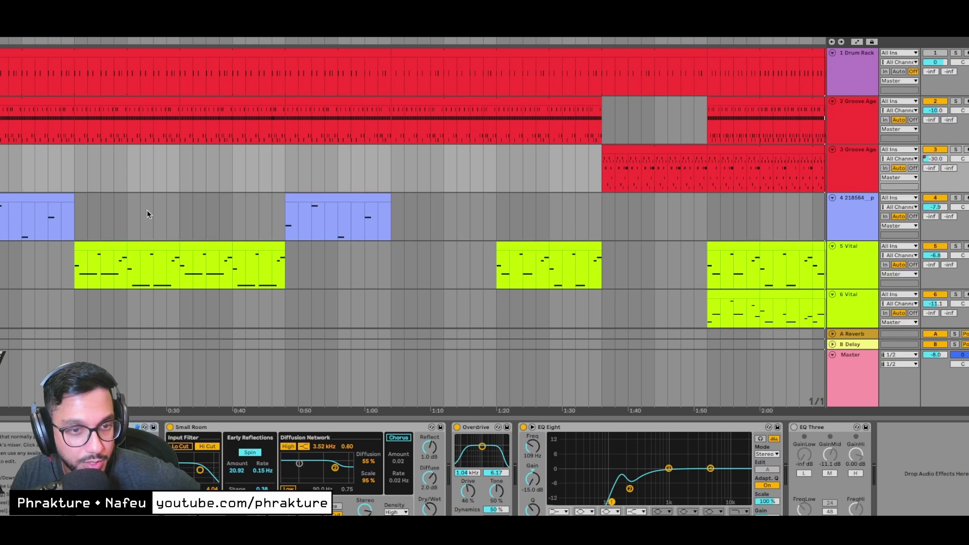
scroll(146, 210, down, 10)
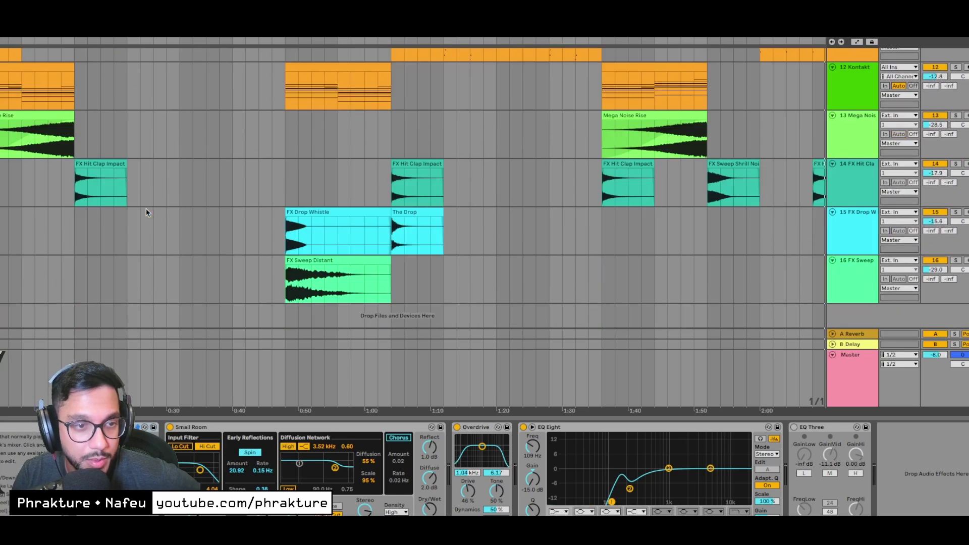
scroll(147, 212, up, 10)
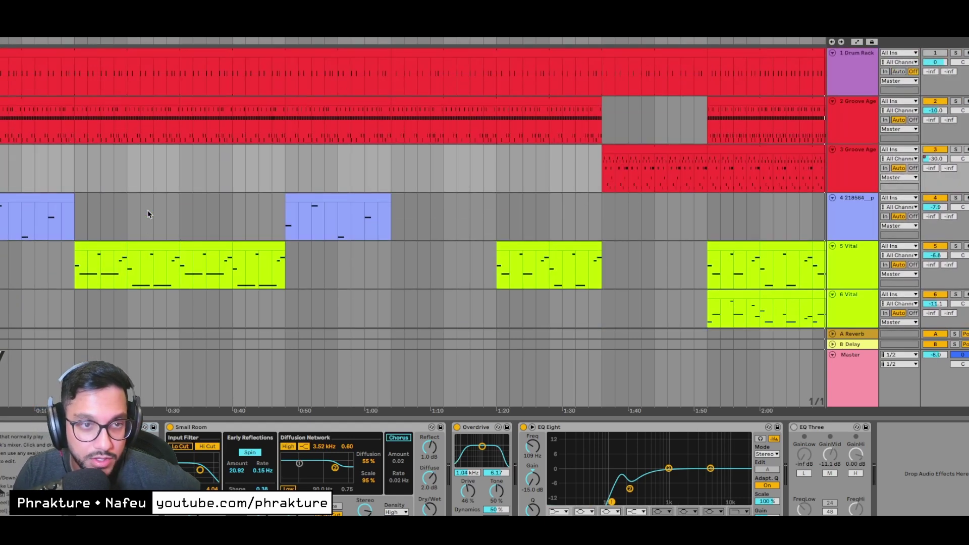
scroll(148, 210, down, 7)
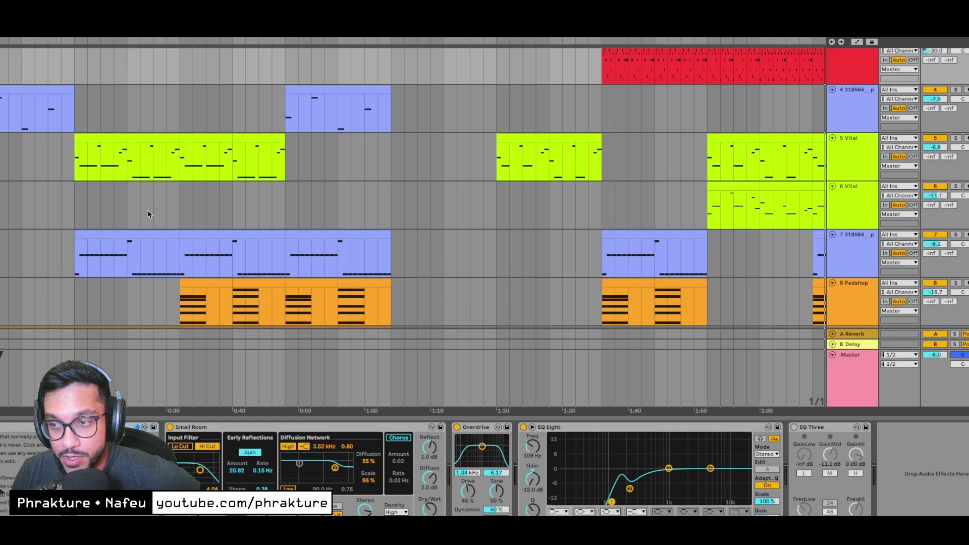
scroll(147, 211, down, 3)
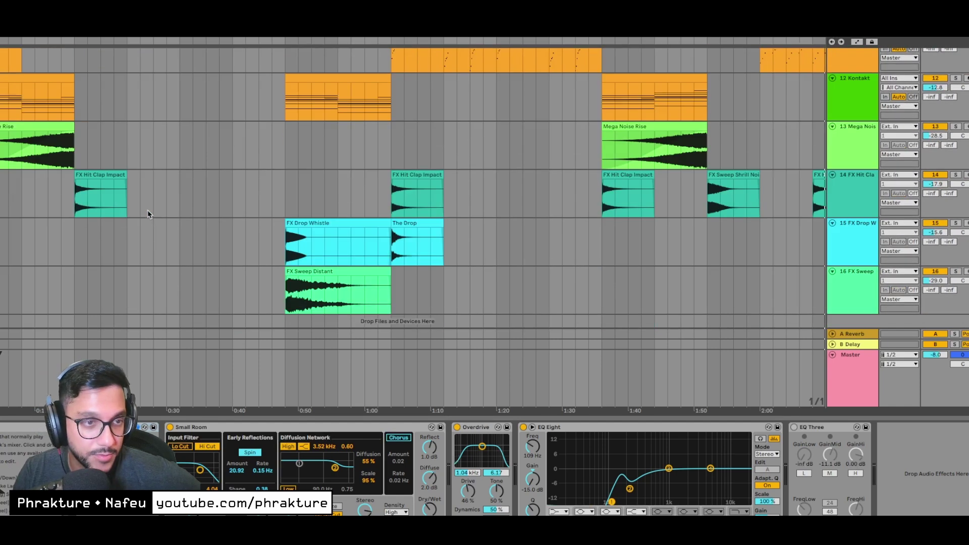
scroll(147, 214, up, 10)
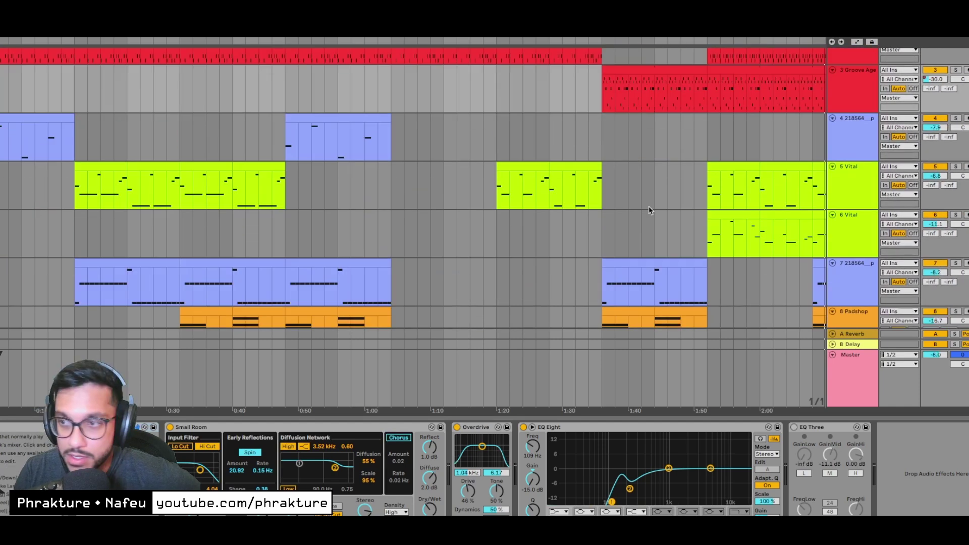
Solo track 4, which holds the meltsaw-1 sampler, and start playback.
click(859, 139)
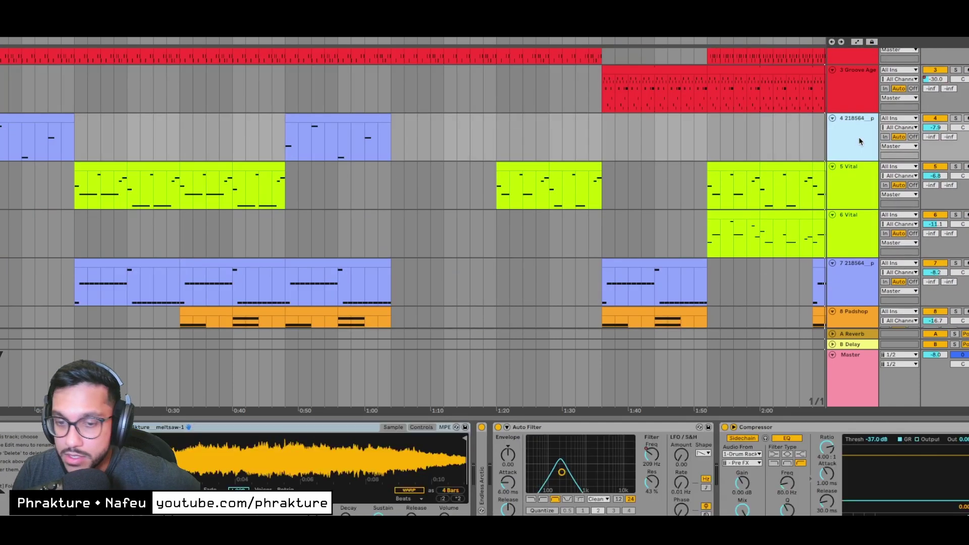
click(954, 146)
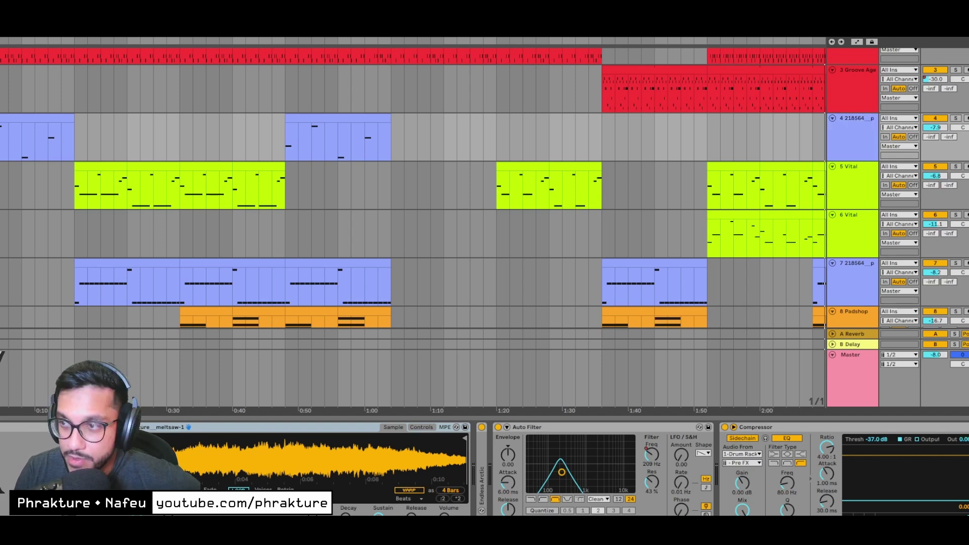
click(955, 118)
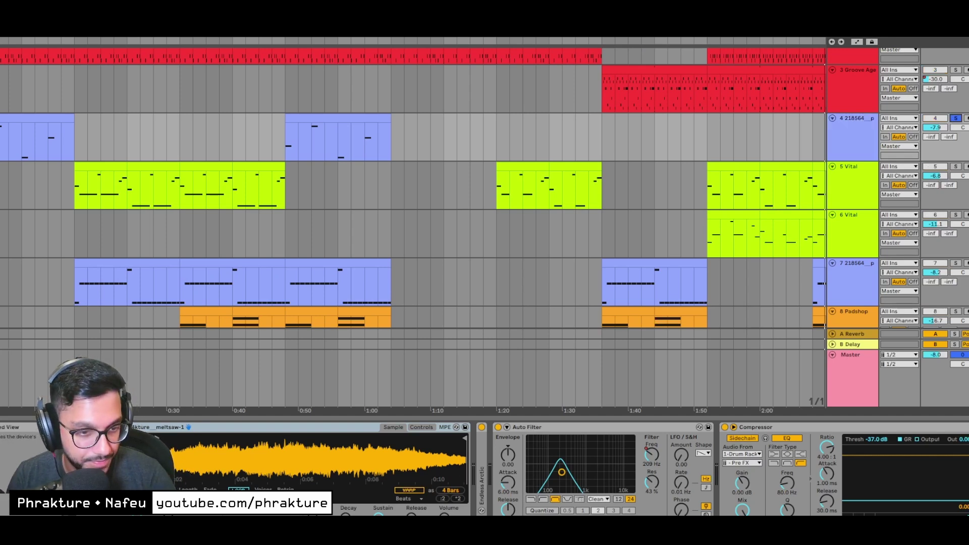
key(space)
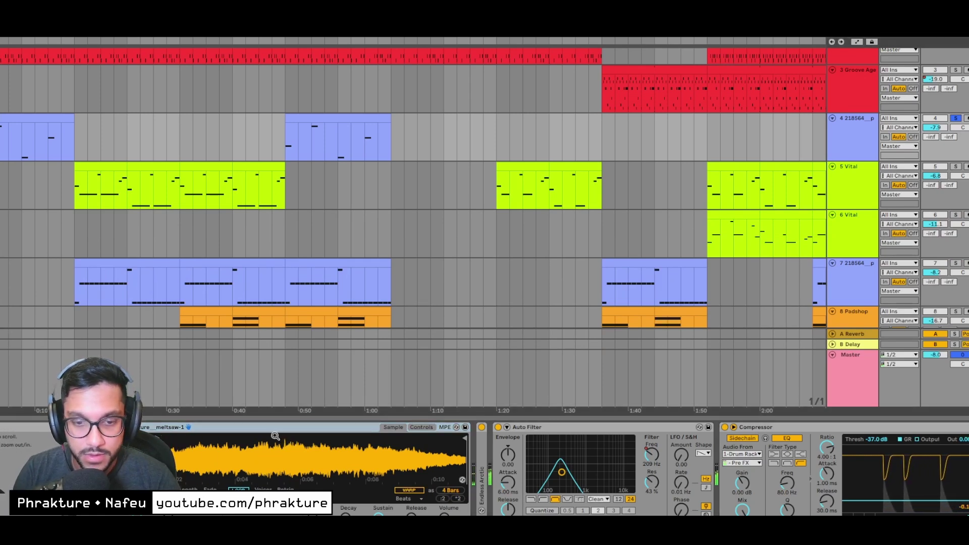
Bypass the Endless Arctic reverb, Auto Filter and Compressor on track 4 to hear the meltsaw-1 sample dry.
click(481, 427)
click(498, 427)
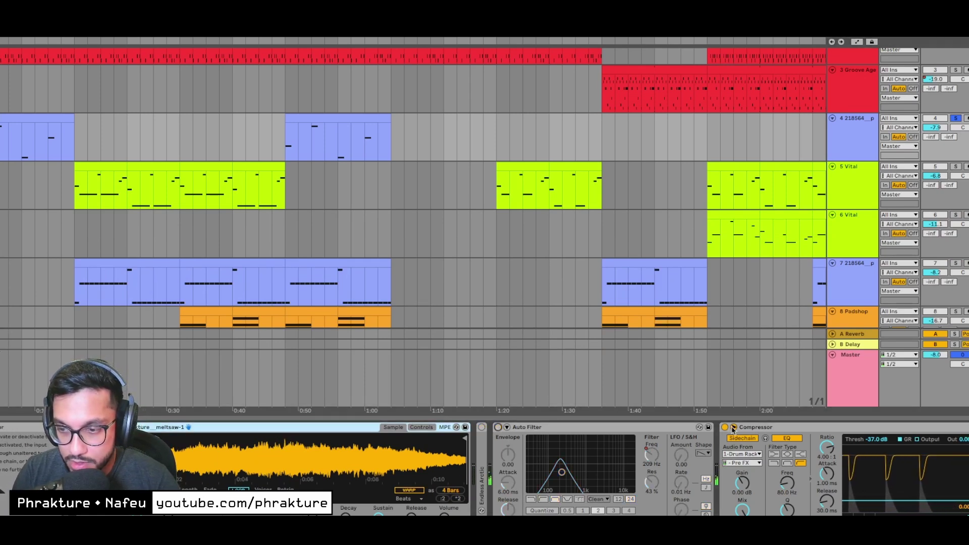
click(725, 427)
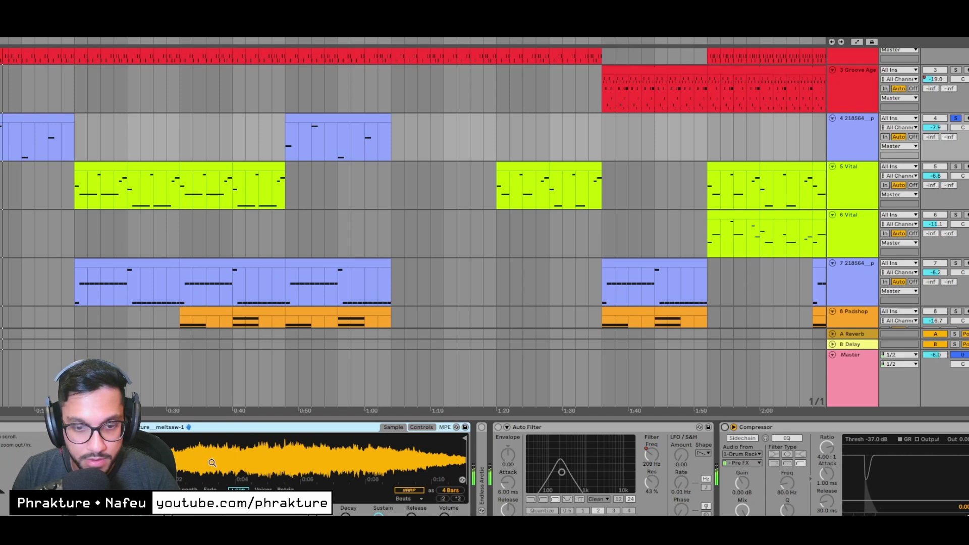
click(857, 69)
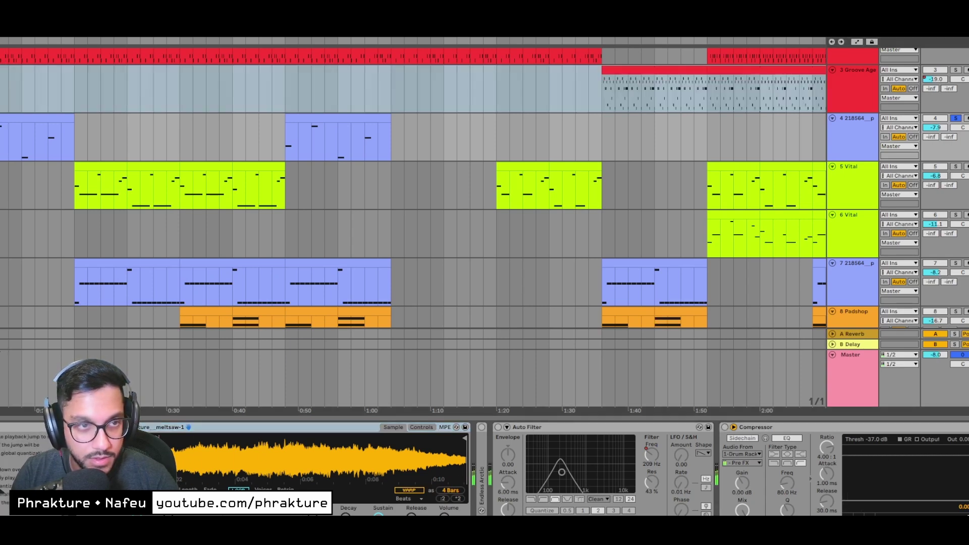
click(237, 438)
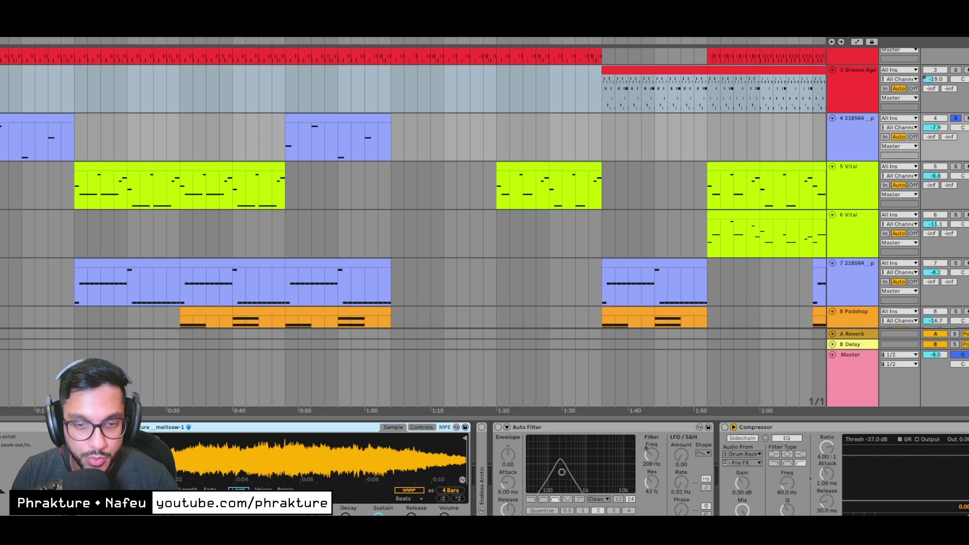
Switch to the browser page for MeltSaw - 2.wav, look over its description and tags, and play the sound.
key(super+Tab)
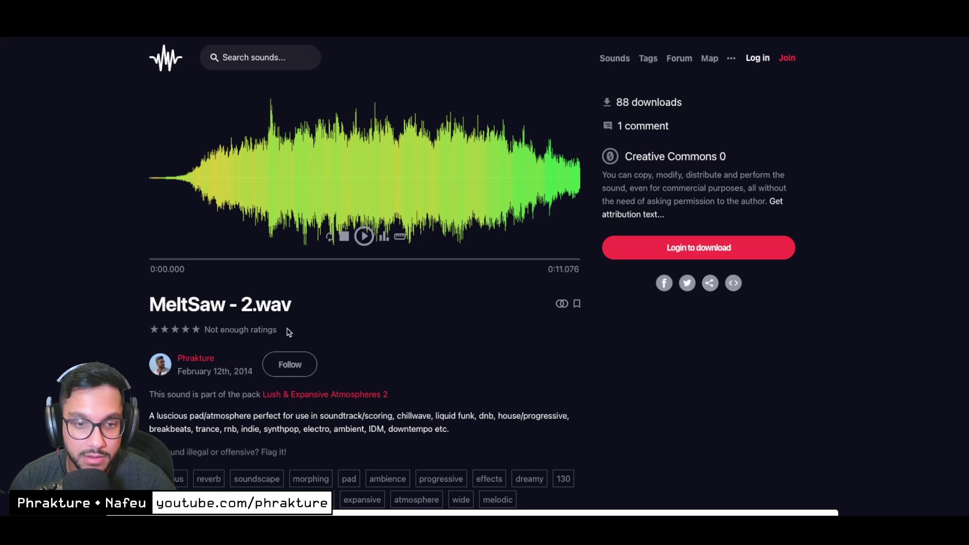
scroll(407, 366, down, 2)
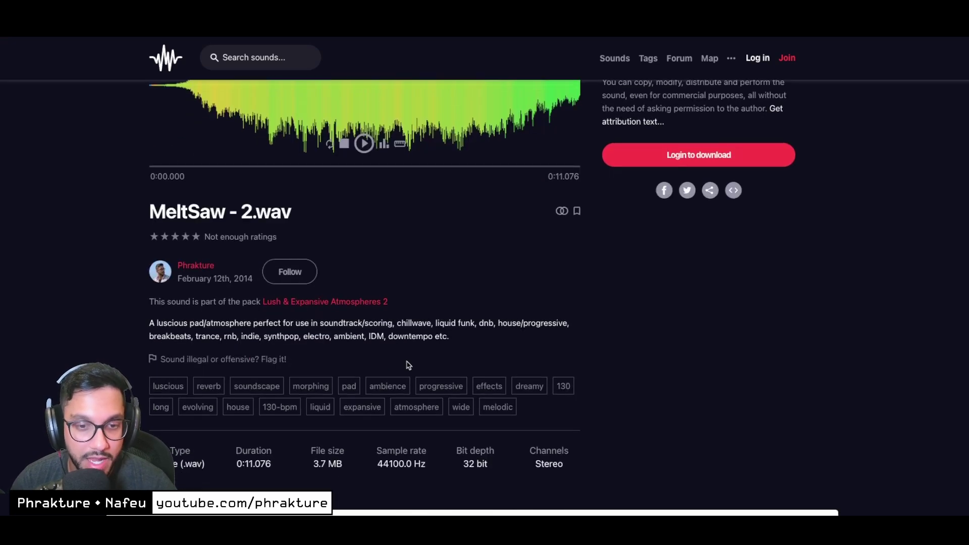
scroll(406, 366, up, 2)
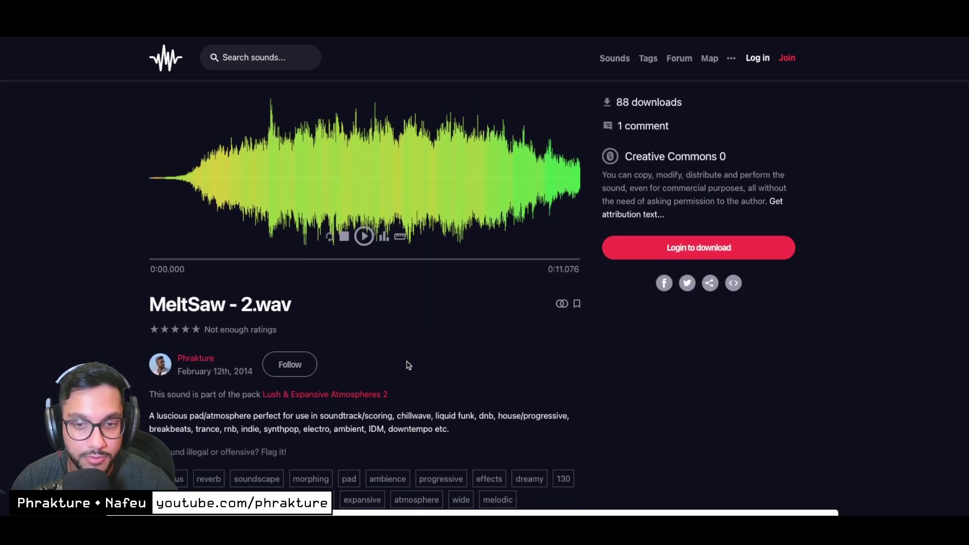
click(364, 237)
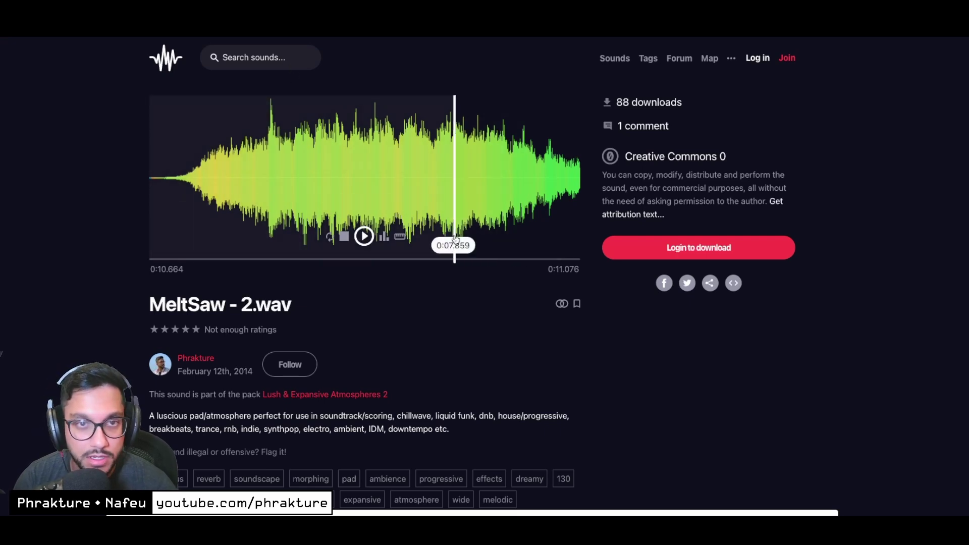
Switch back to Ableton Live, play the soloed track, and open track 4's first MIDI clip in an enlarged note editor.
key(super+Tab)
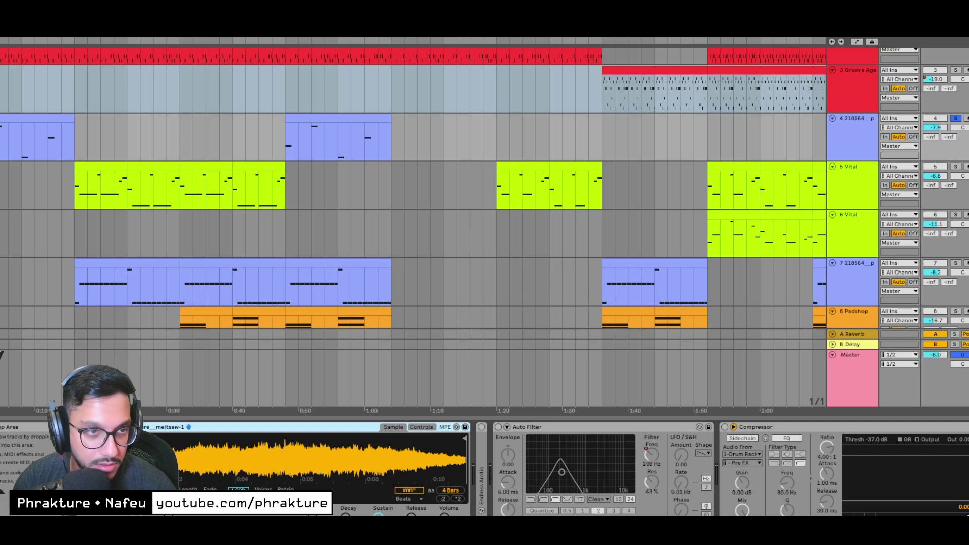
key(space)
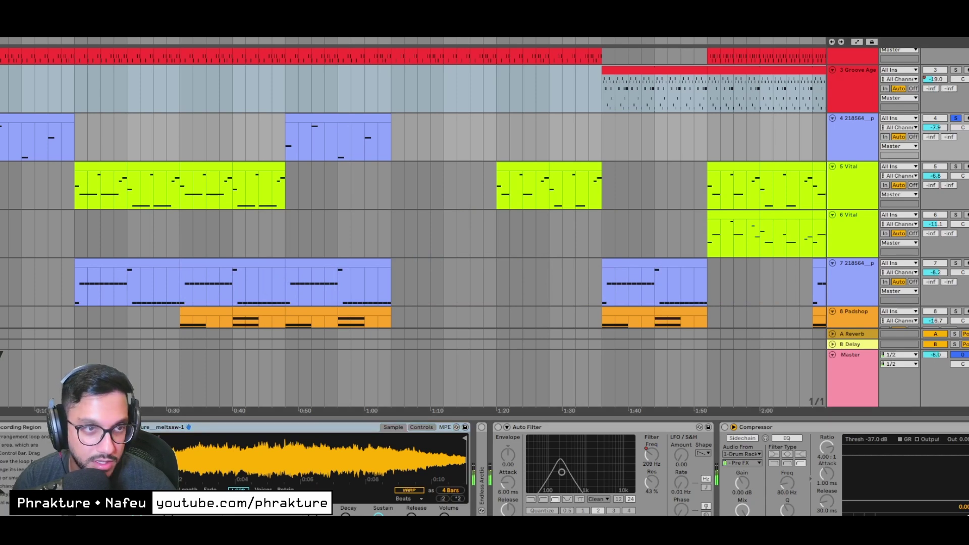
click(35, 141)
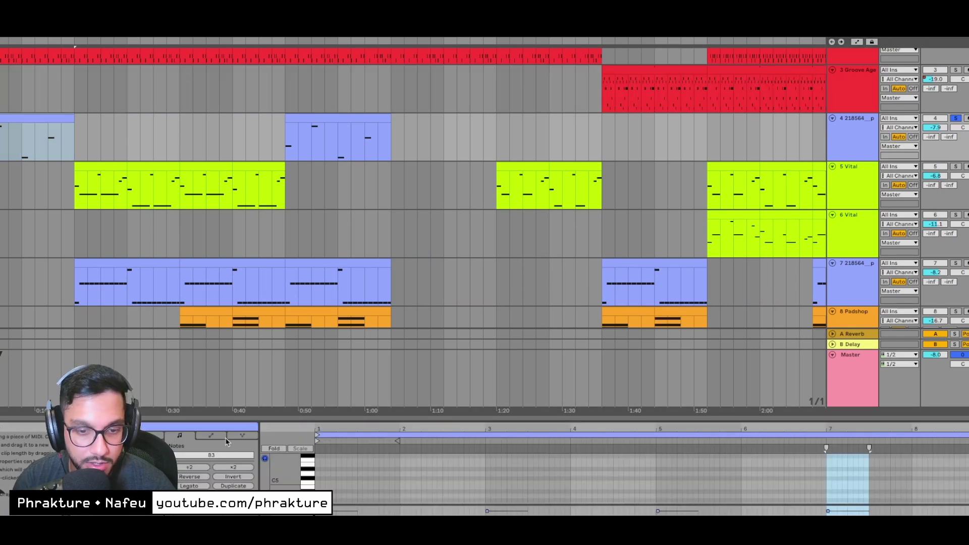
drag(311, 417, 328, 228)
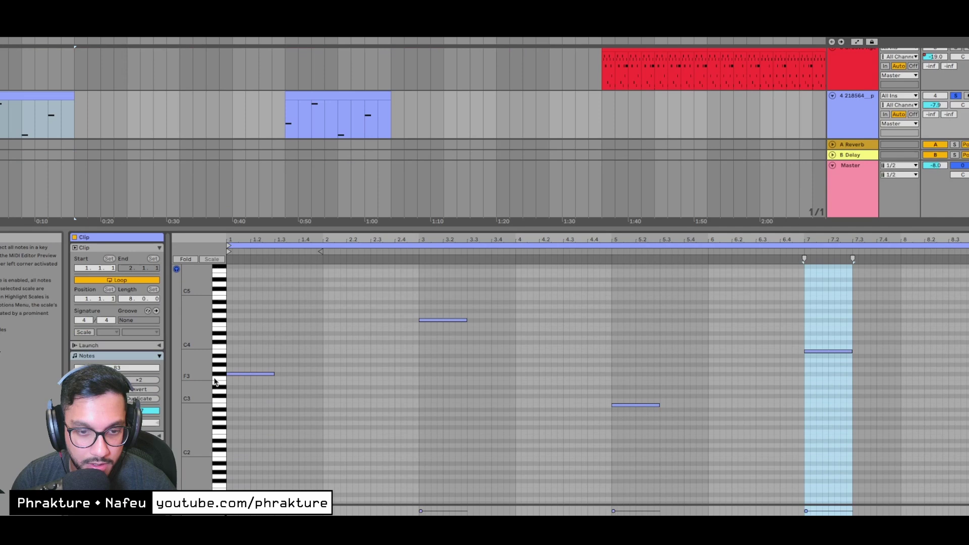
Audition the sampler's pitches on the note editor's piano keys, including the clip's first note F#3.
click(218, 339)
click(219, 374)
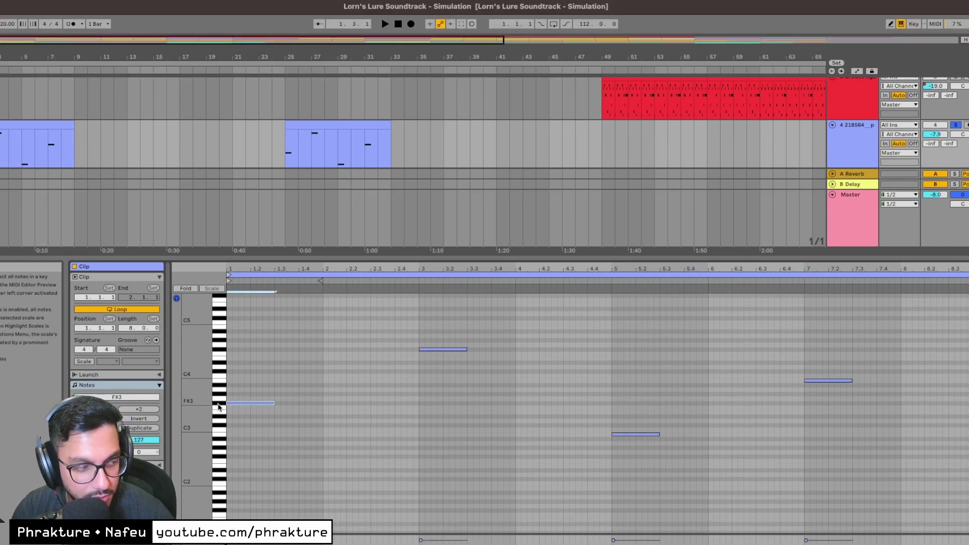
click(218, 403)
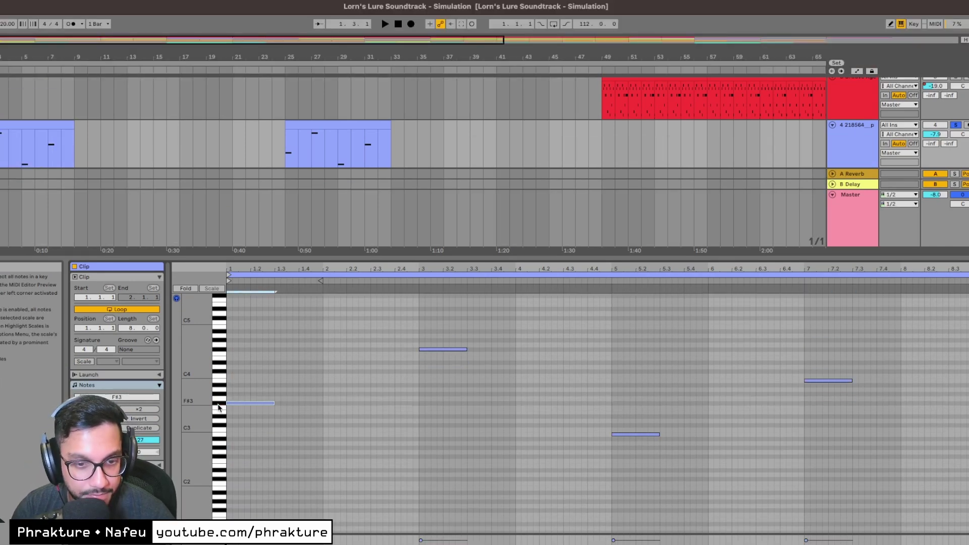
click(221, 400)
click(221, 402)
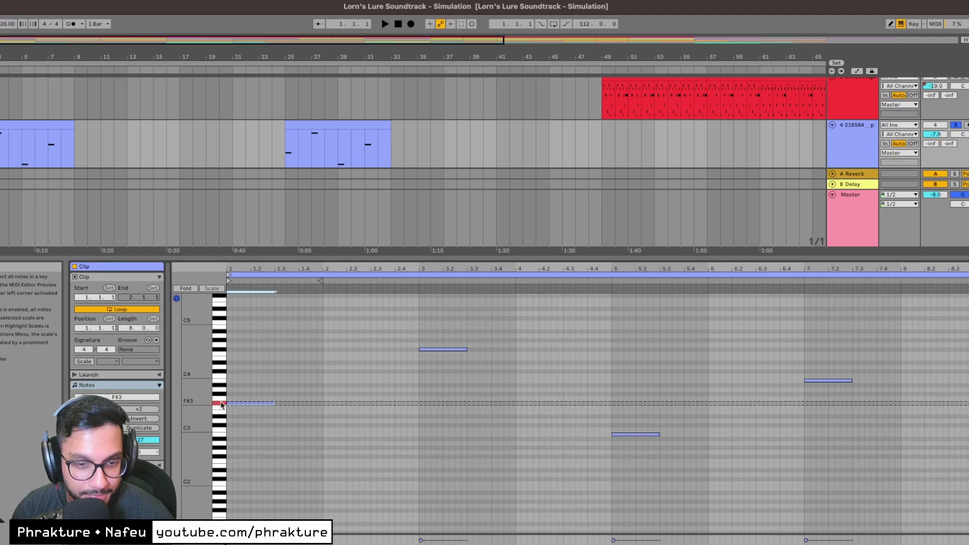
Re-enable the Endless Arctic reverb, Auto Filter and Compressor on track 4 and collapse all three devices.
key(shift+Tab)
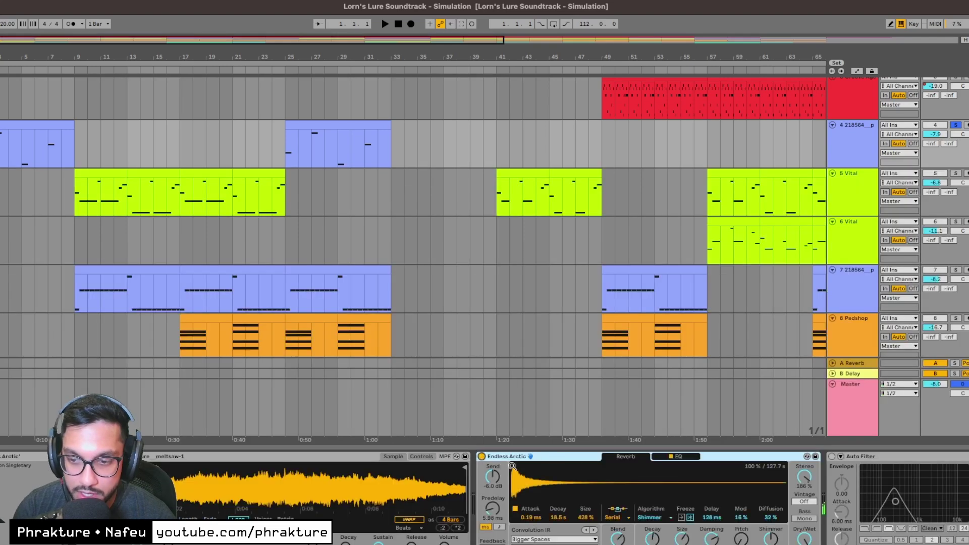
double_click(554, 458)
click(497, 456)
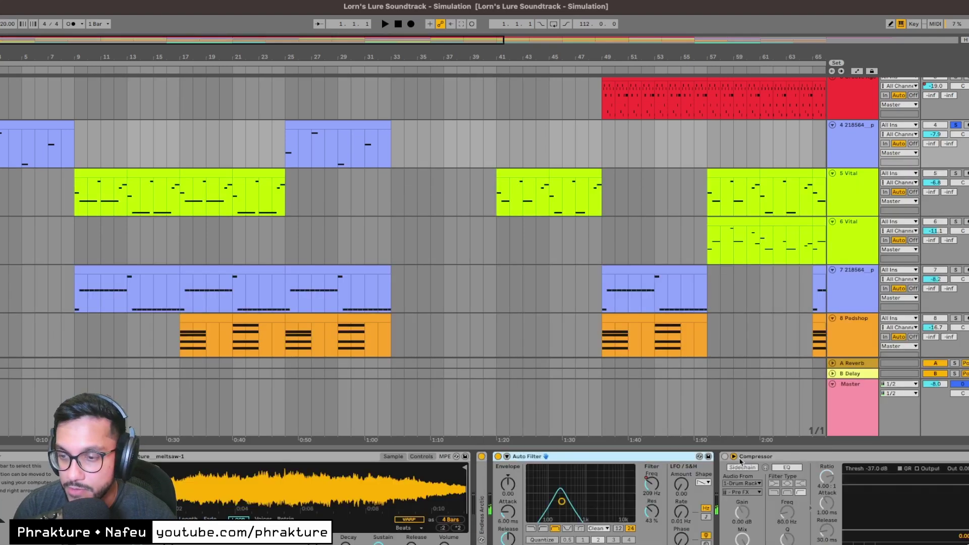
click(724, 456)
double_click(751, 457)
double_click(633, 458)
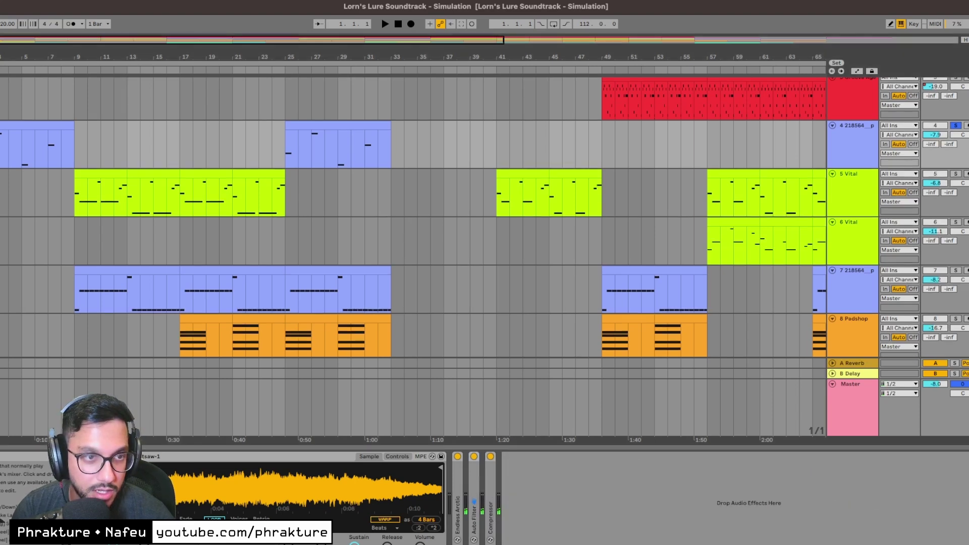
Select the Vital track 5 near the song's start and play the arrangement with track 4 still soloed.
click(30, 193)
key(space)
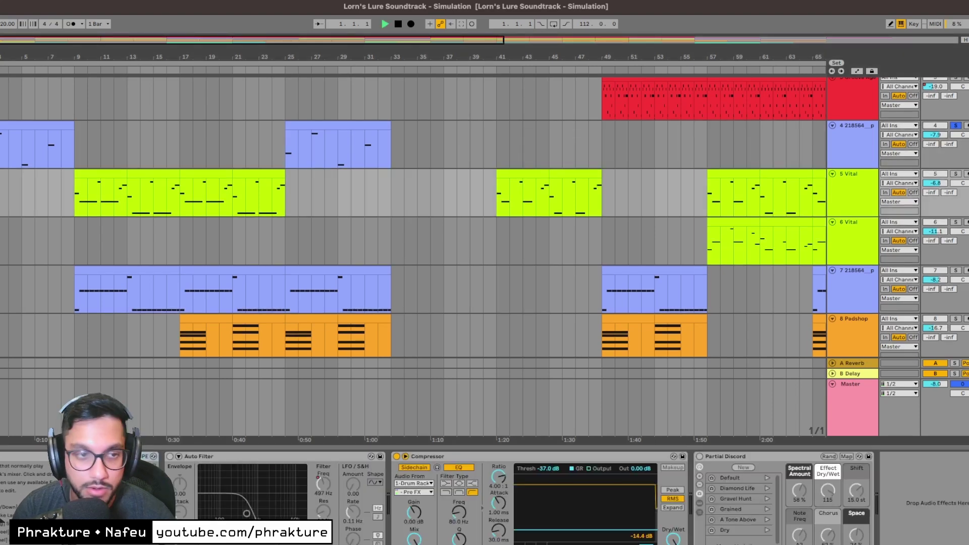
Unsolo track 4, play the opening with the full arrangement, and stop the playback.
click(957, 127)
scroll(299, 315, up, 3)
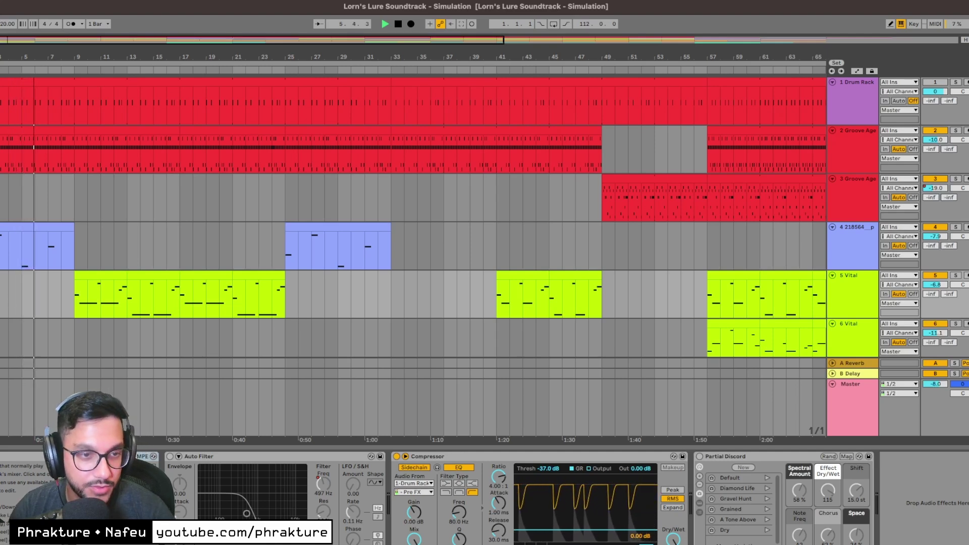
key(space)
Mute track 2 and the Operator tracks 10 and 11, then play the song's opening without them.
scroll(0, 286, down, 1)
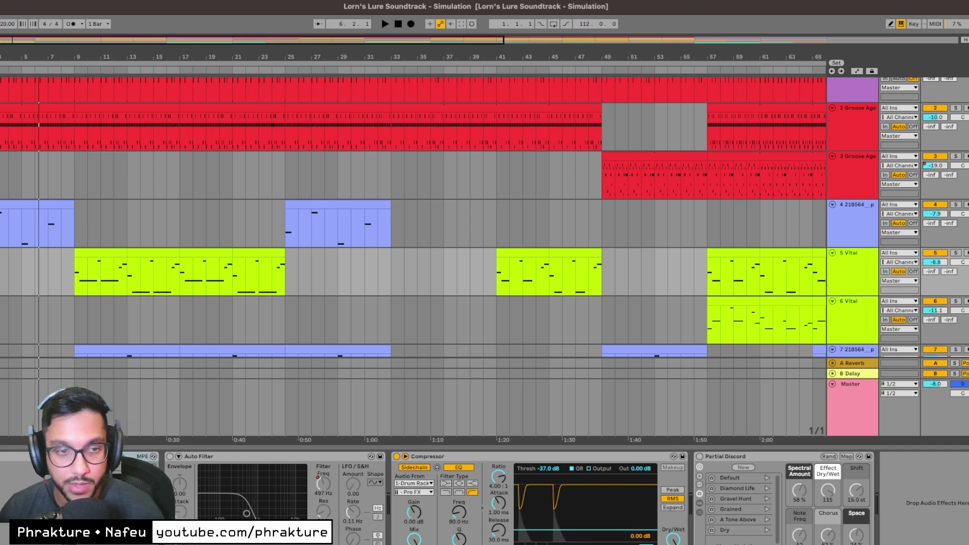
scroll(35, 278, down, 5)
scroll(35, 277, down, 5)
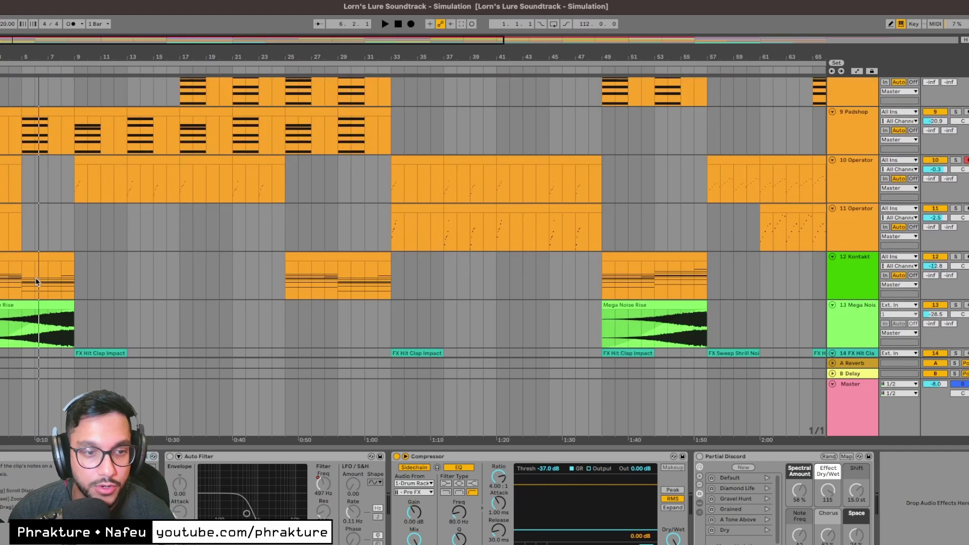
scroll(40, 280, down, 1)
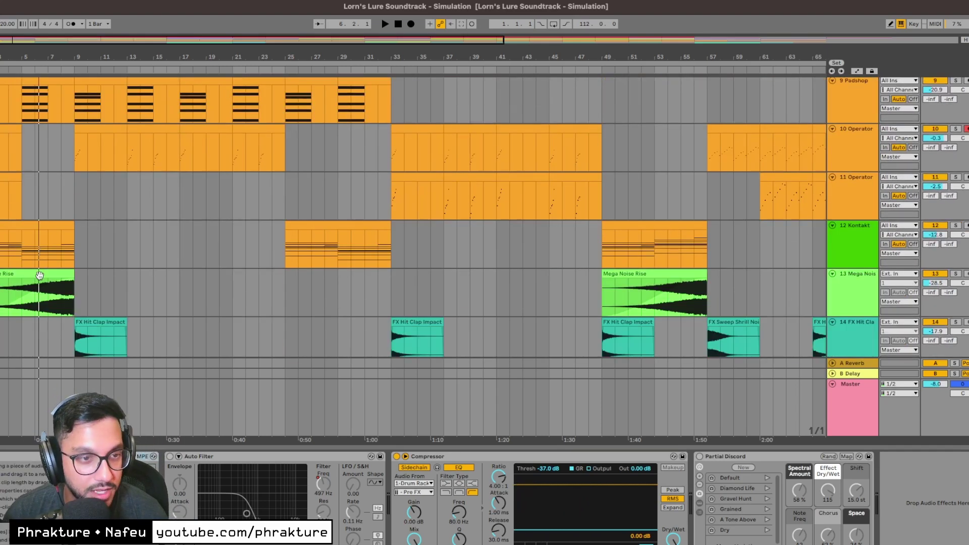
scroll(38, 271, up, 3)
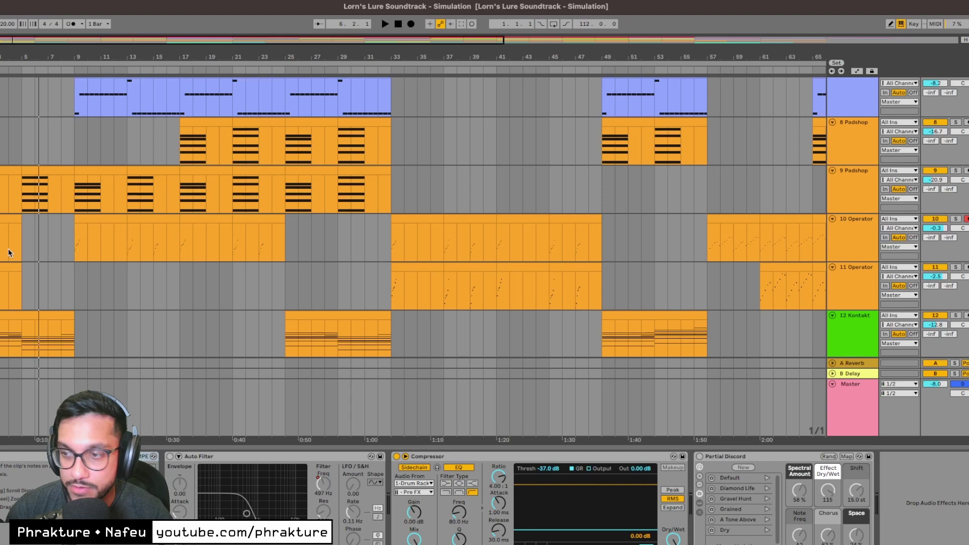
scroll(8, 253, up, 10)
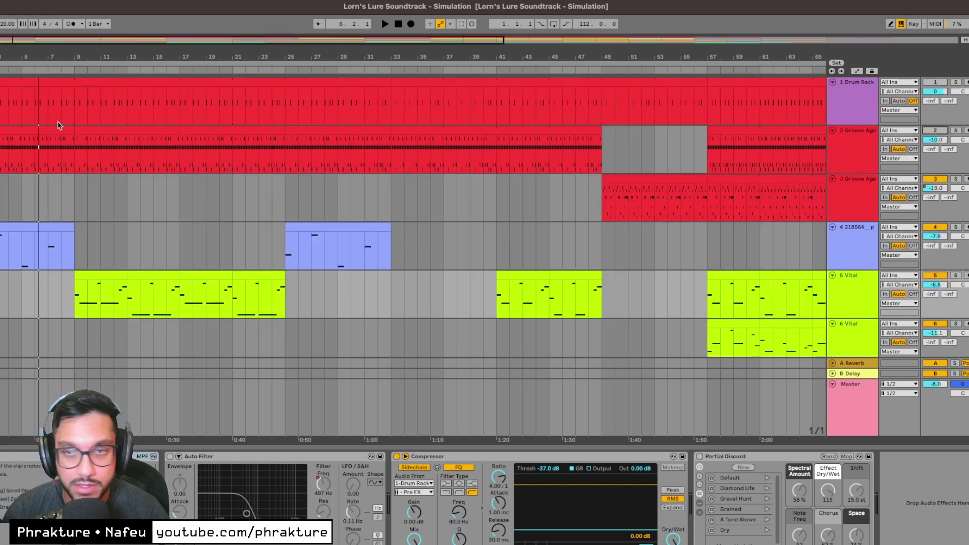
scroll(961, 146, down, 10)
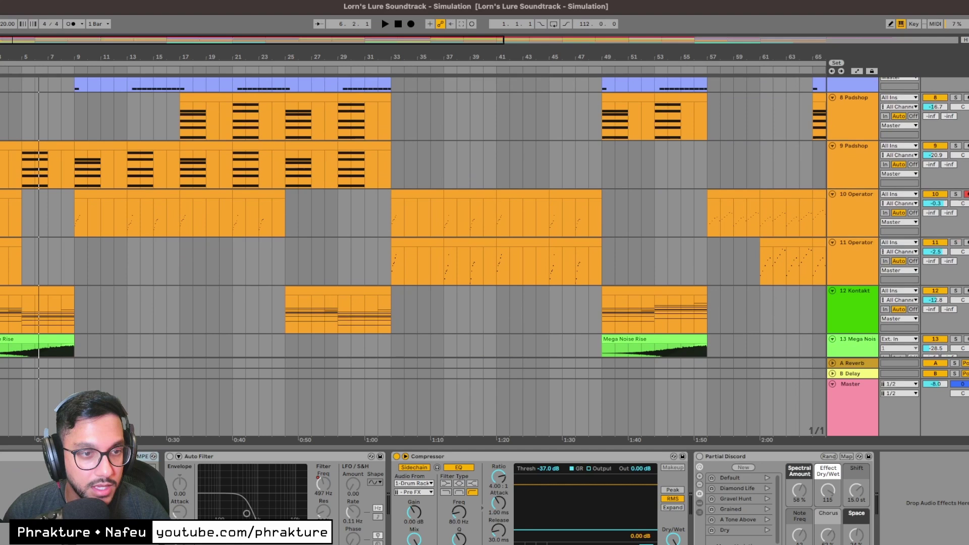
scroll(91, 231, down, 3)
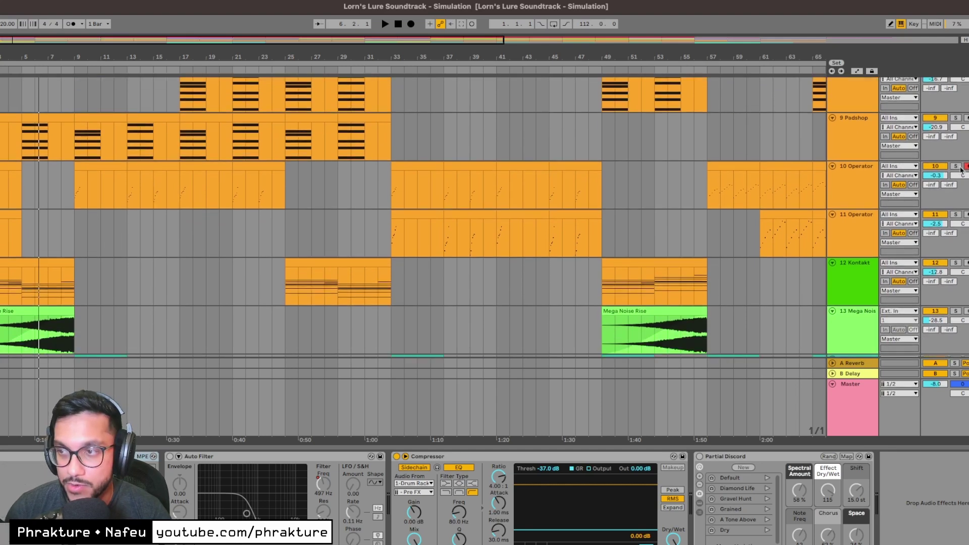
scroll(934, 241, down, 5)
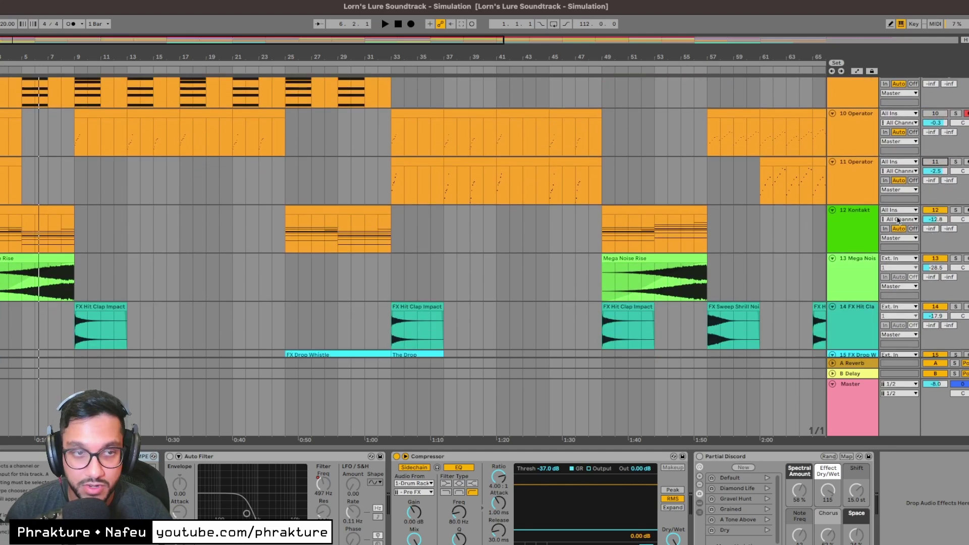
scroll(22, 213, up, 10)
key(space)
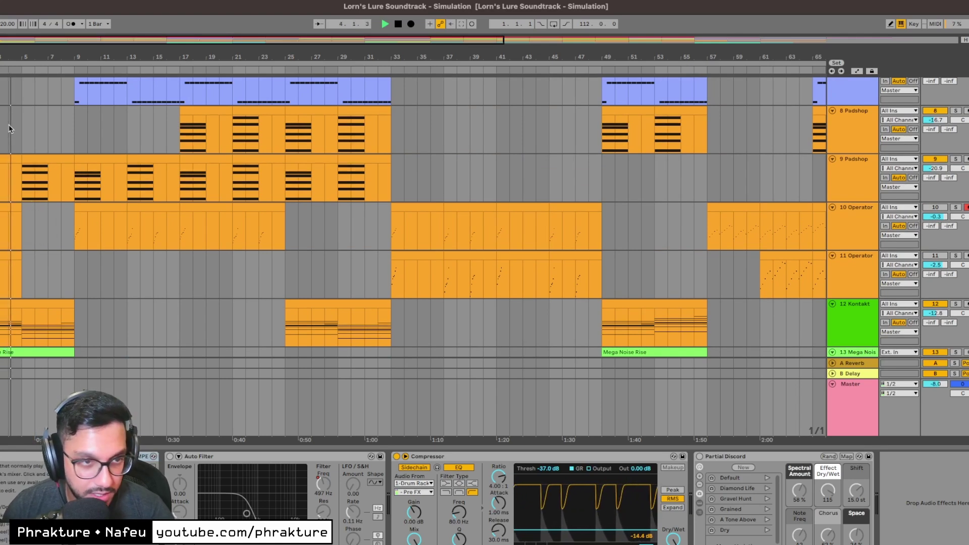
key(space)
Open Kontakt track 12's first clip, briefly play it with the Session Strings 2 window shown, then close that window to reveal the clip's notes.
click(858, 177)
scroll(158, 307, down, 5)
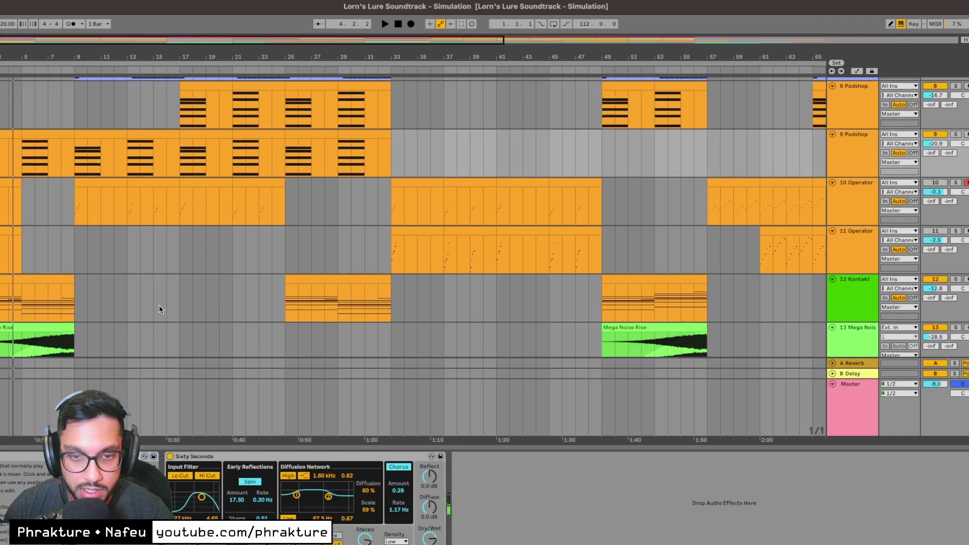
double_click(29, 237)
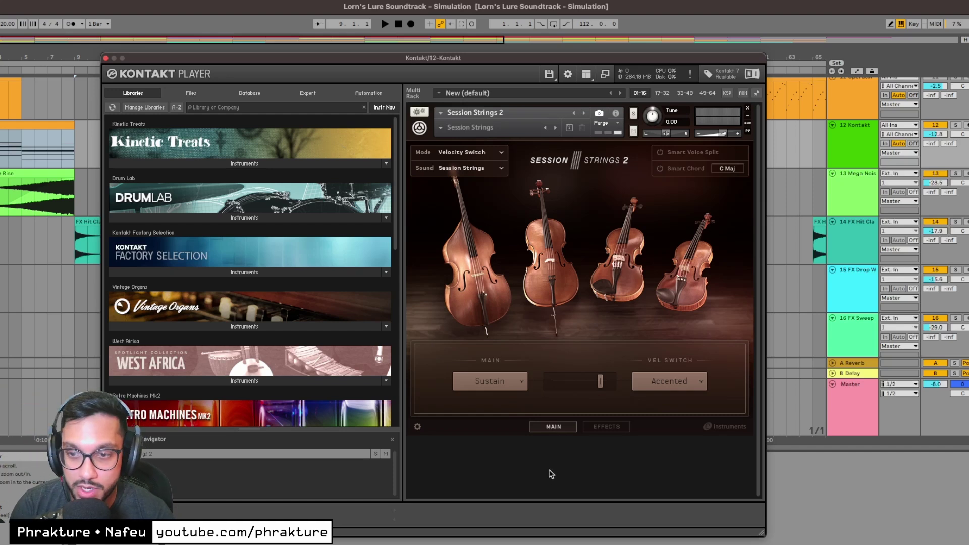
key(space)
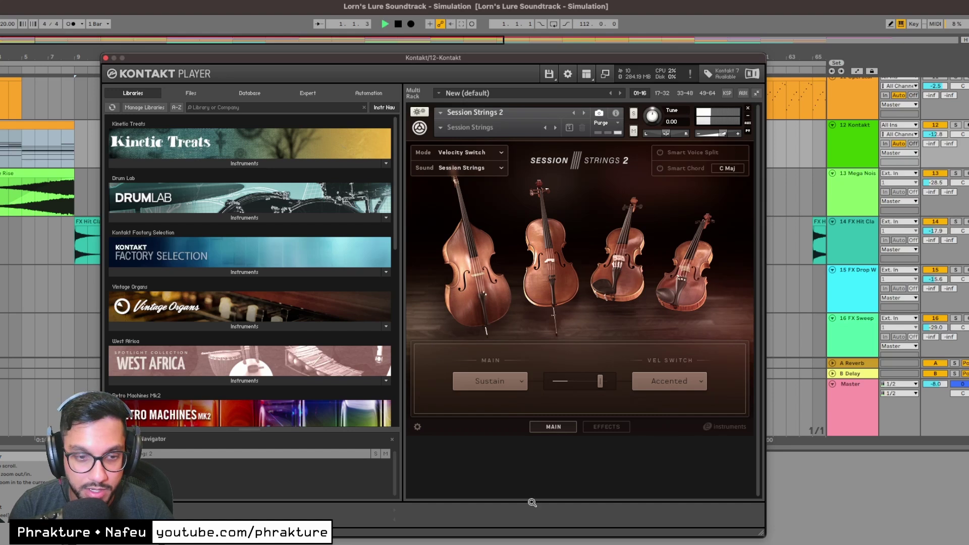
key(space)
key(shift+Tab)
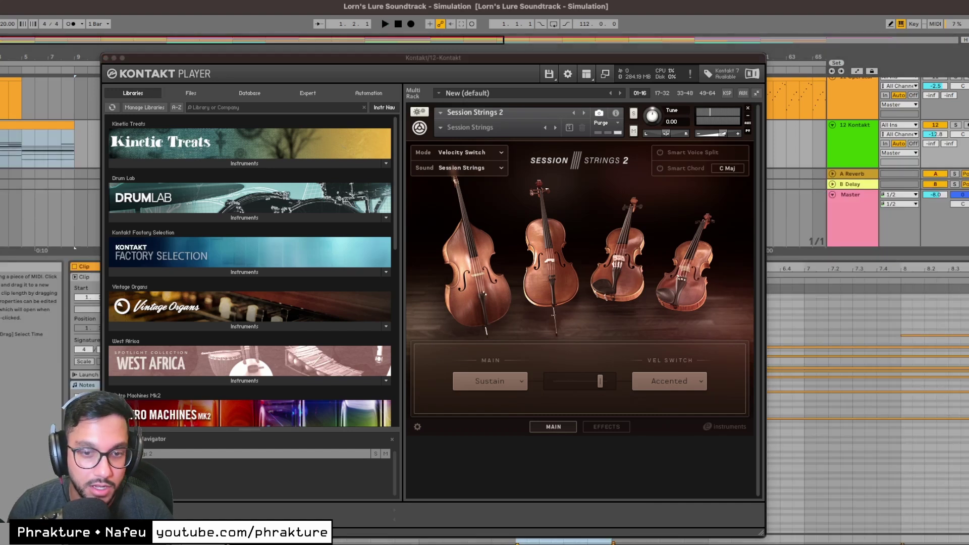
click(116, 61)
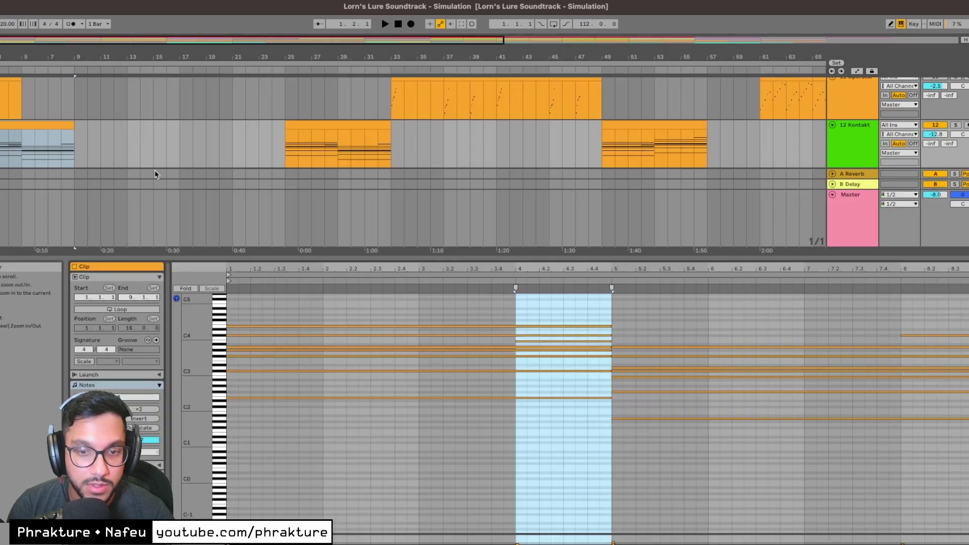
Audition the opening string chord of the Kontakt clip note by note on the editor's piano keys, from lowest to highest.
click(220, 480)
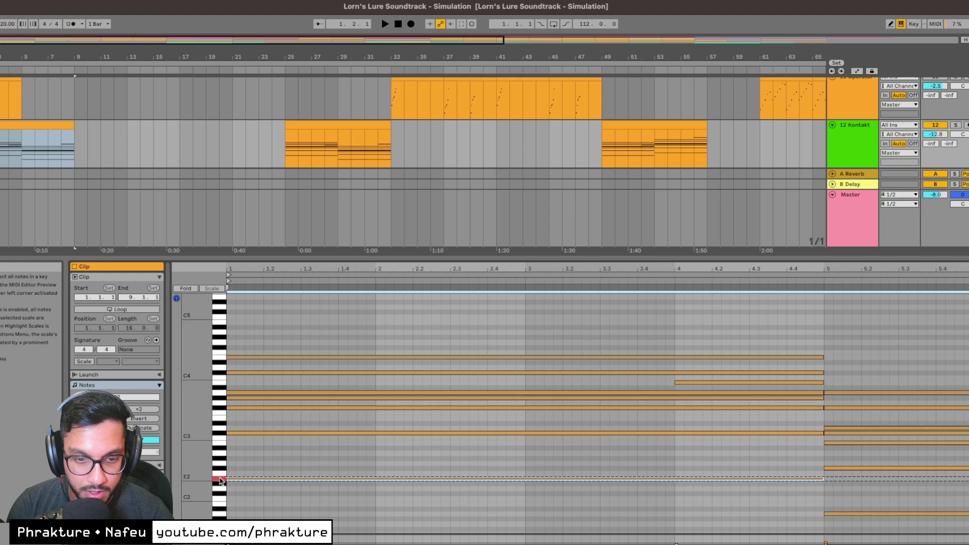
click(220, 434)
click(221, 406)
click(221, 398)
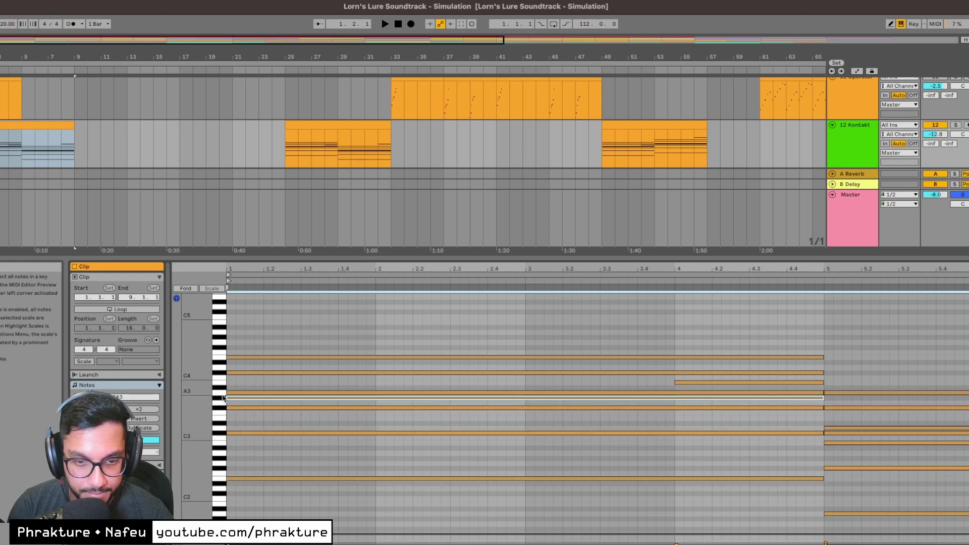
click(222, 393)
click(223, 372)
click(224, 358)
Play the arrangement from bar 1 to hear the Kontakt string chords, then mute track 12.
click(230, 322)
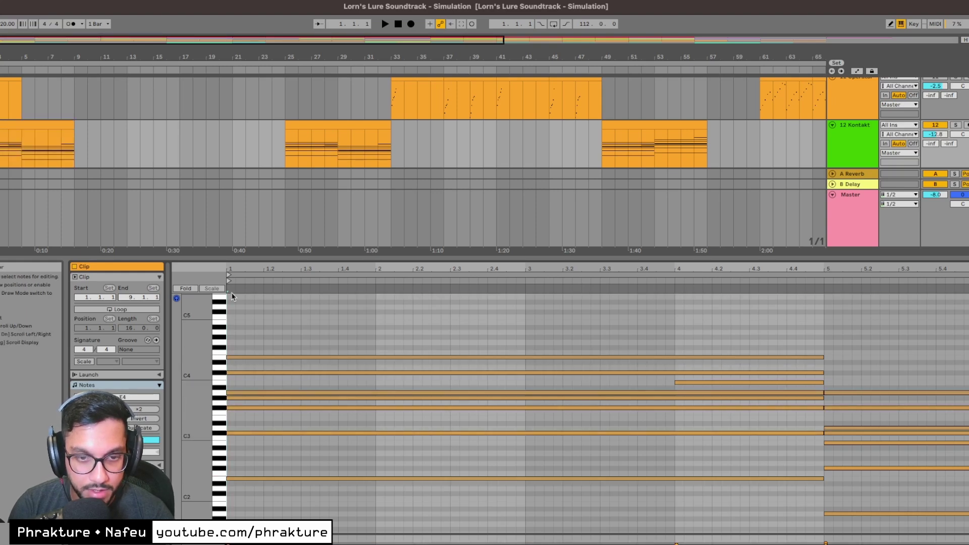
key(space)
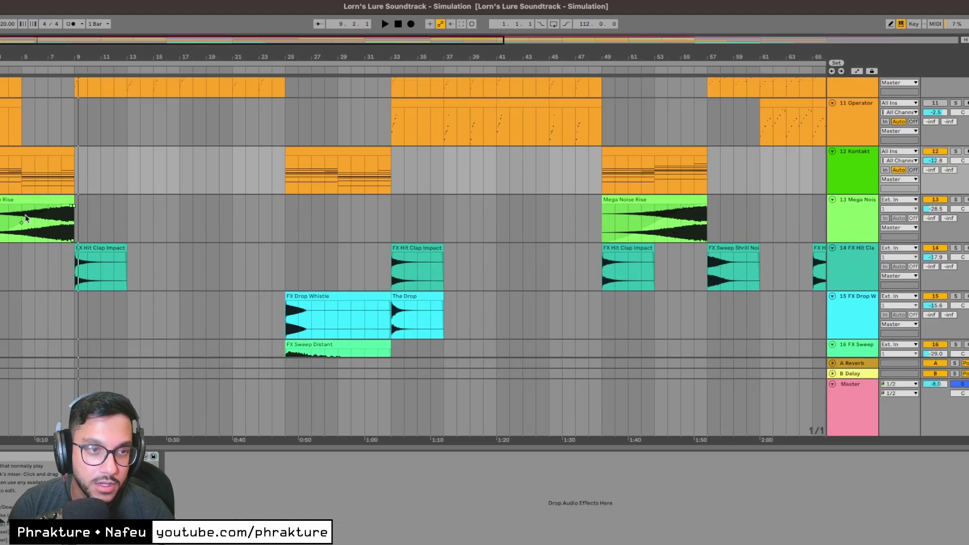
scroll(25, 218, up, 5)
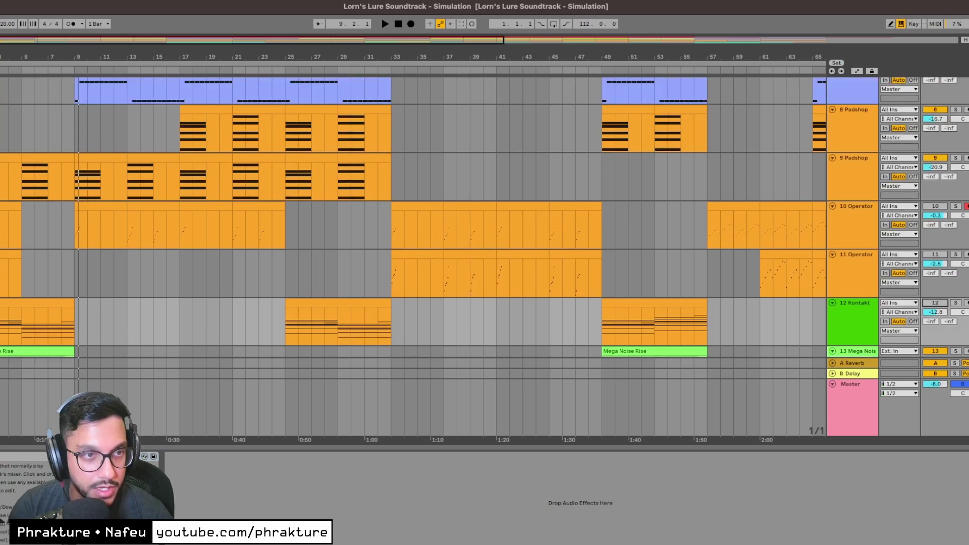
Open Padshop on track 9, audition two keys of the Chromium Alloy patch, and close the instrument window.
click(1, 69)
click(832, 181)
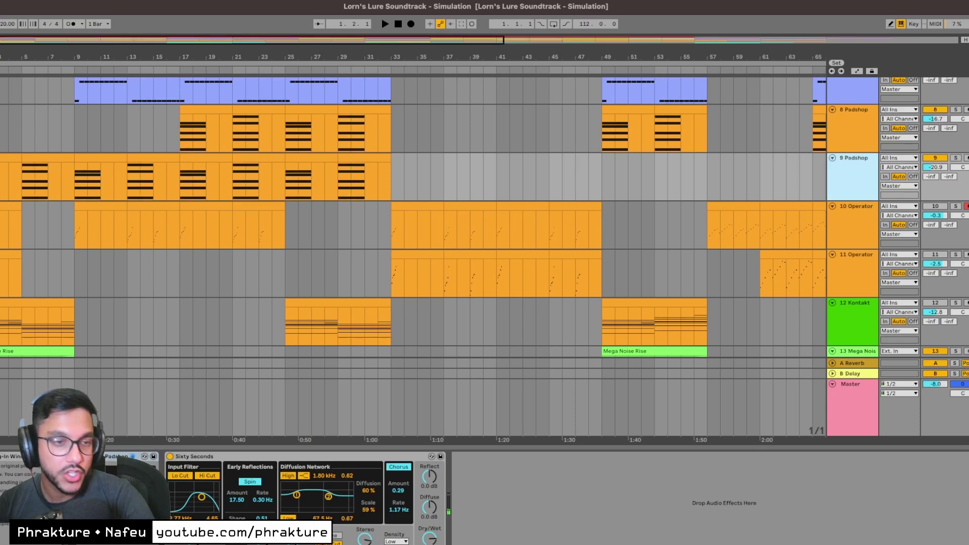
click(93, 456)
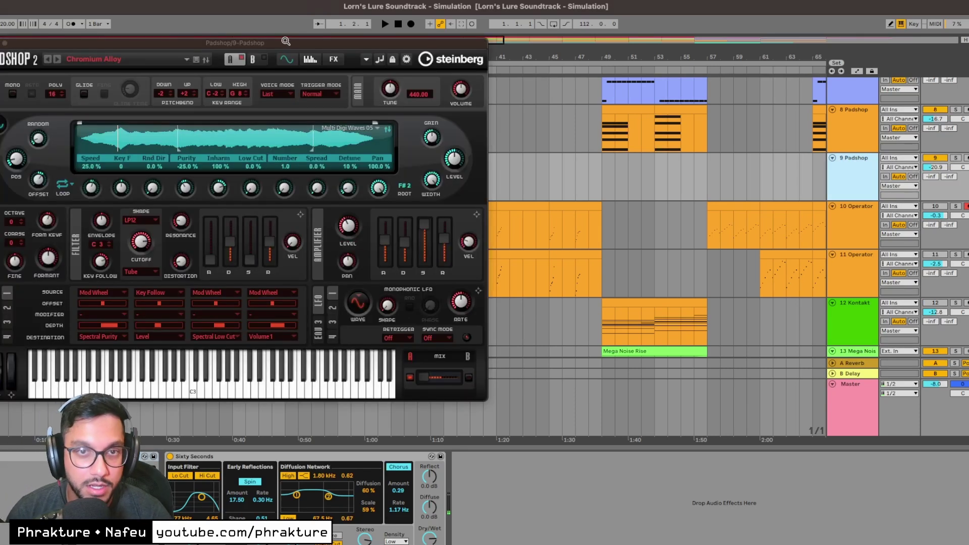
drag(286, 41, 449, 69)
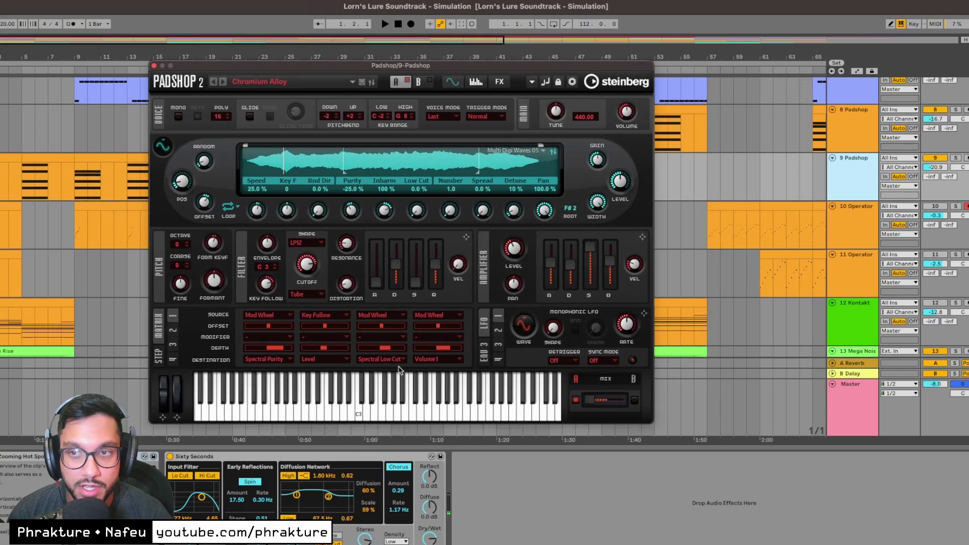
click(368, 411)
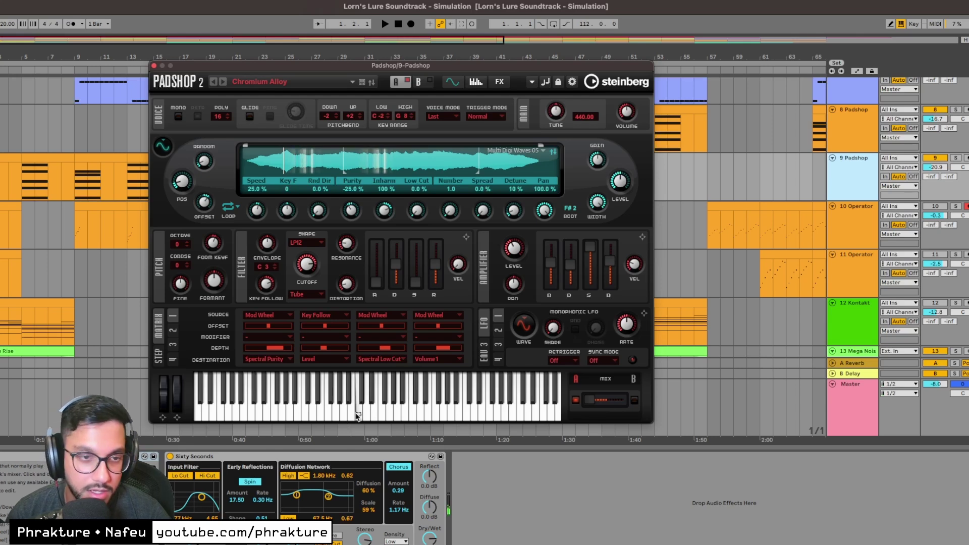
click(275, 412)
click(154, 65)
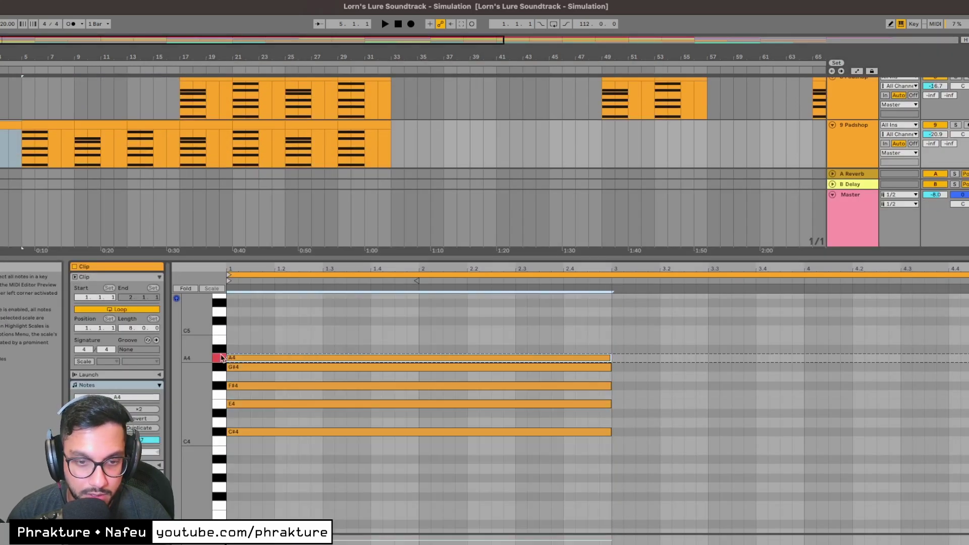
Audition the chord notes G#4, F#4, E4 and C#4 of Padshop track 9's first clip and play it.
click(221, 368)
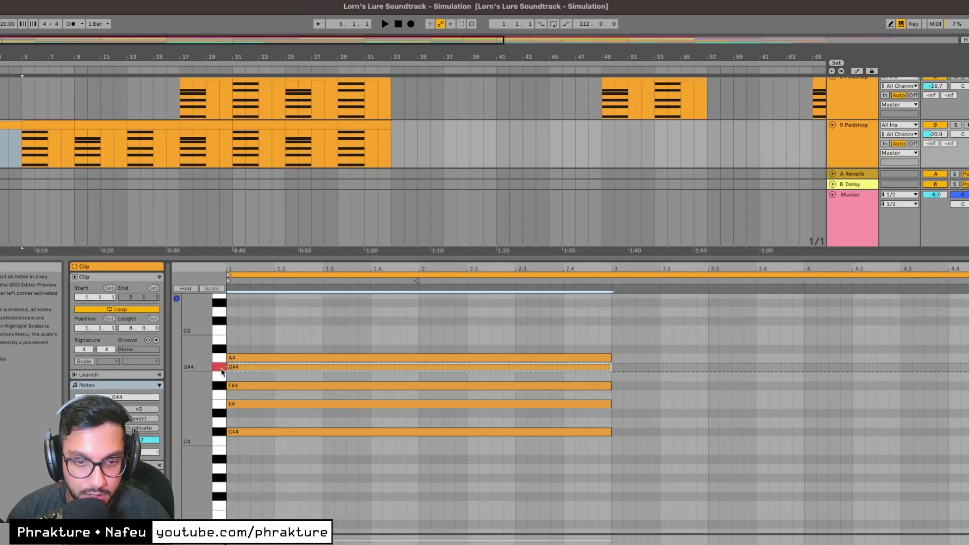
click(221, 385)
click(221, 403)
click(221, 432)
key(space)
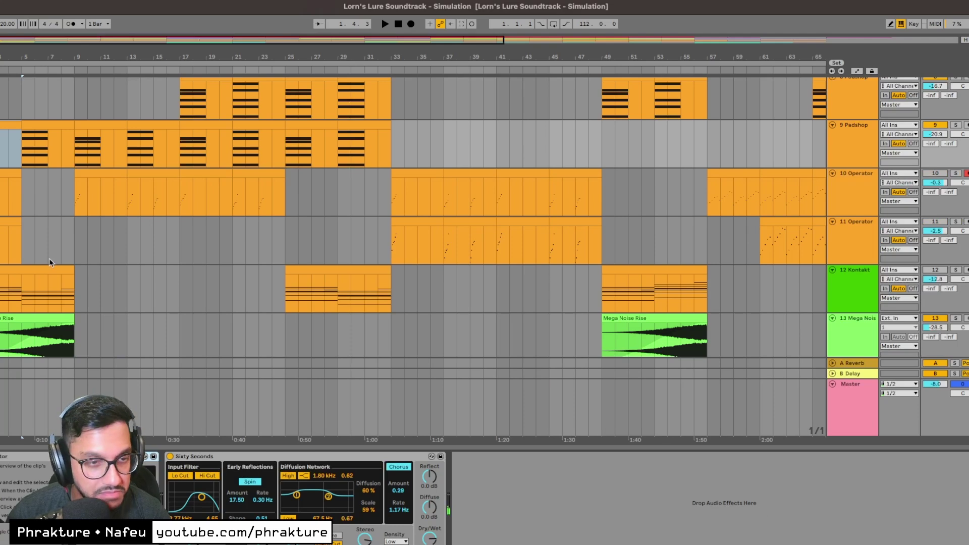
Compare the song's opening with Padshop track 9 muted and unmuted, leaving the track active.
scroll(182, 242, up, 8)
scroll(457, 221, down, 6)
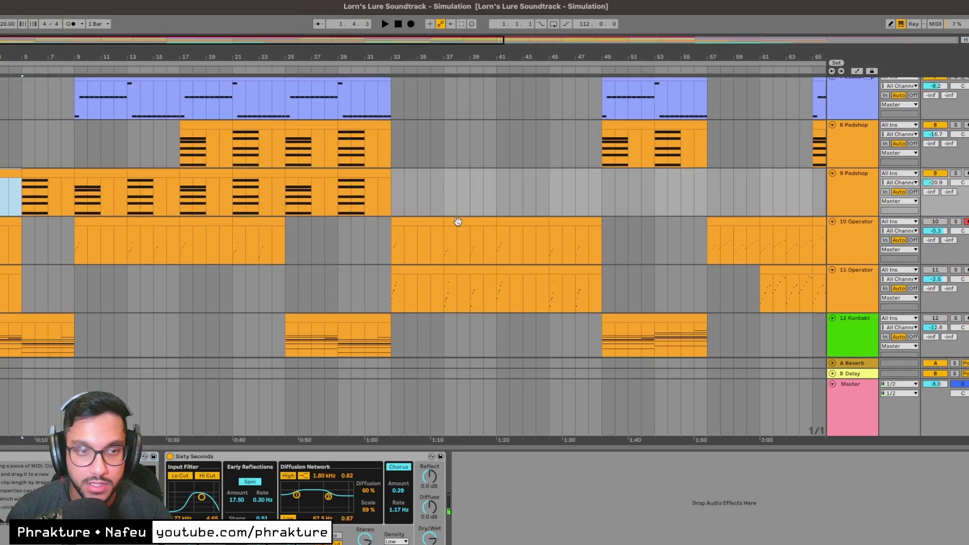
key(space)
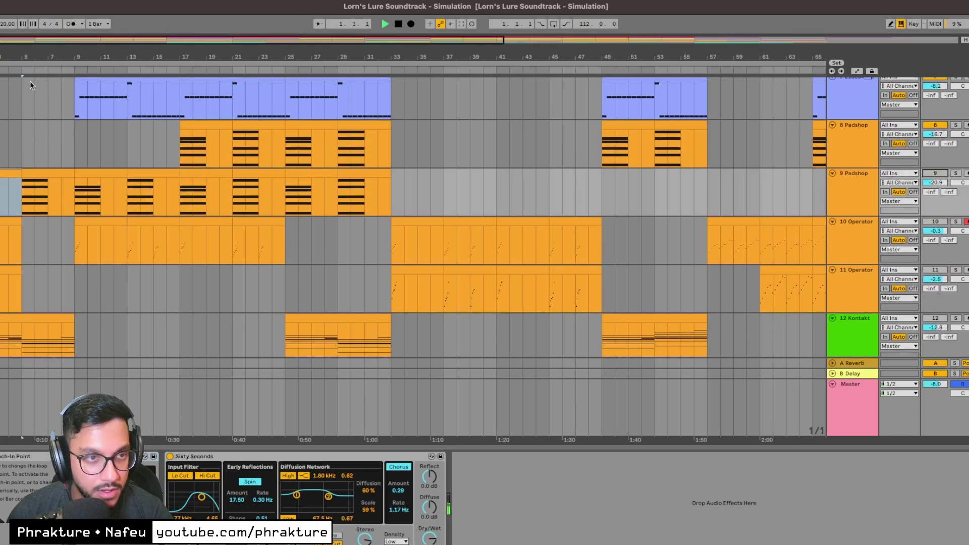
scroll(3, 225, up, 6)
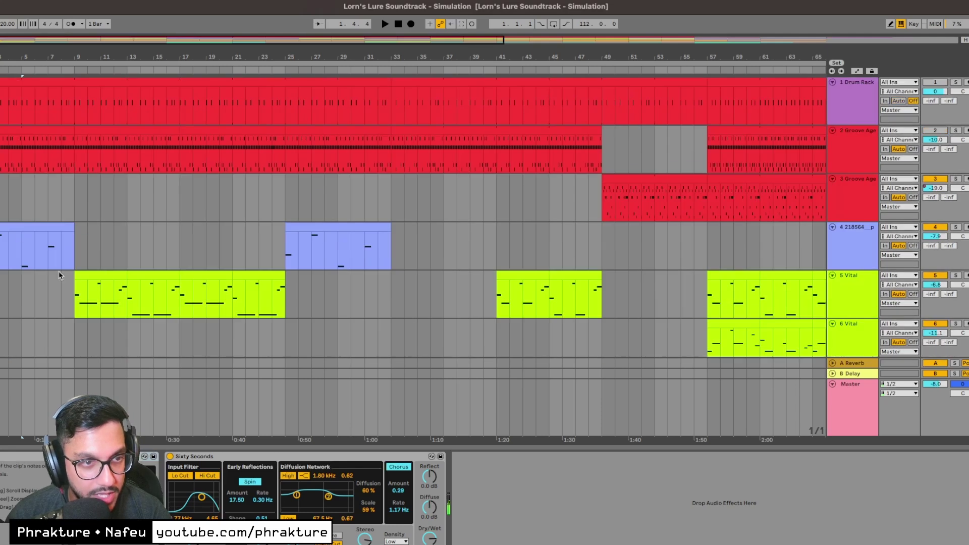
scroll(413, 217, down, 5)
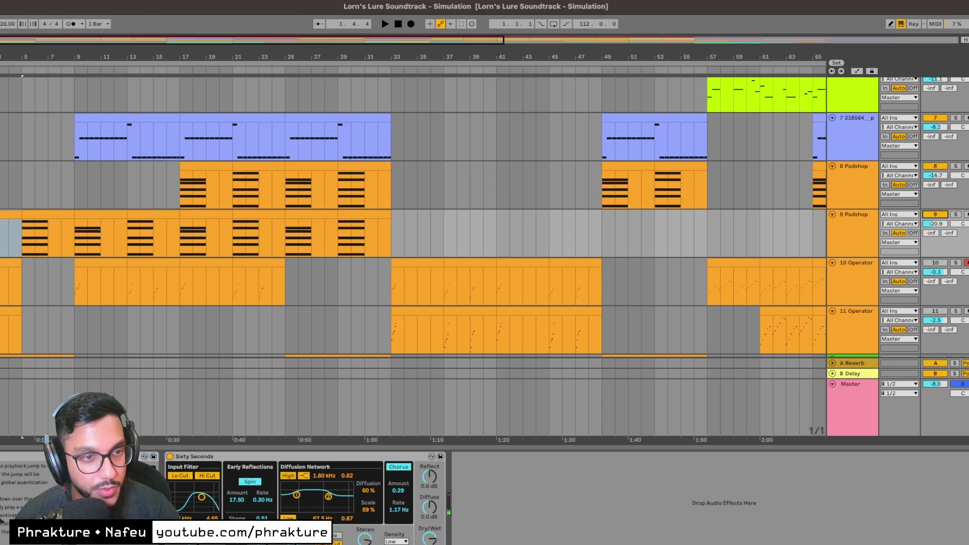
key(space)
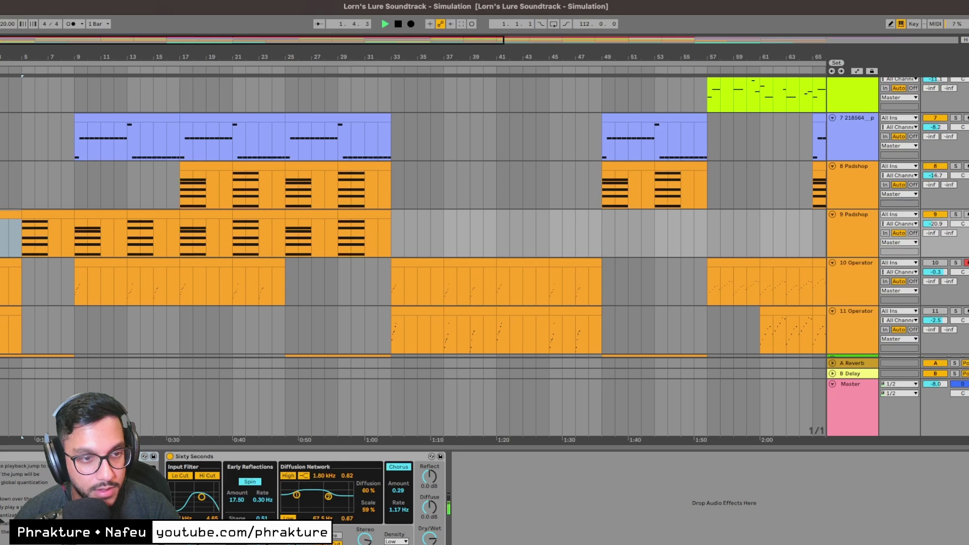
scroll(49, 251, down, 5)
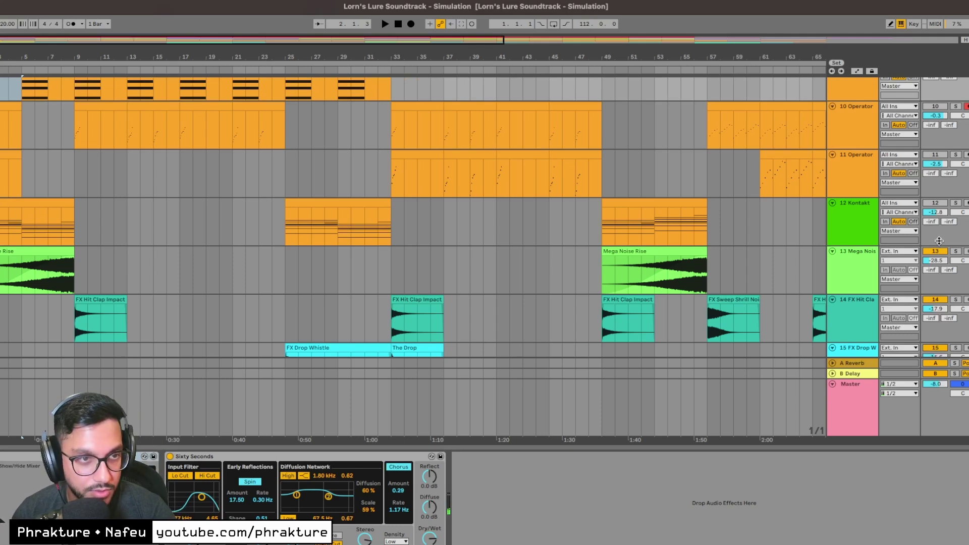
Unmute Kontakt track 12 and play the song's opening with the strings included.
click(939, 241)
click(942, 205)
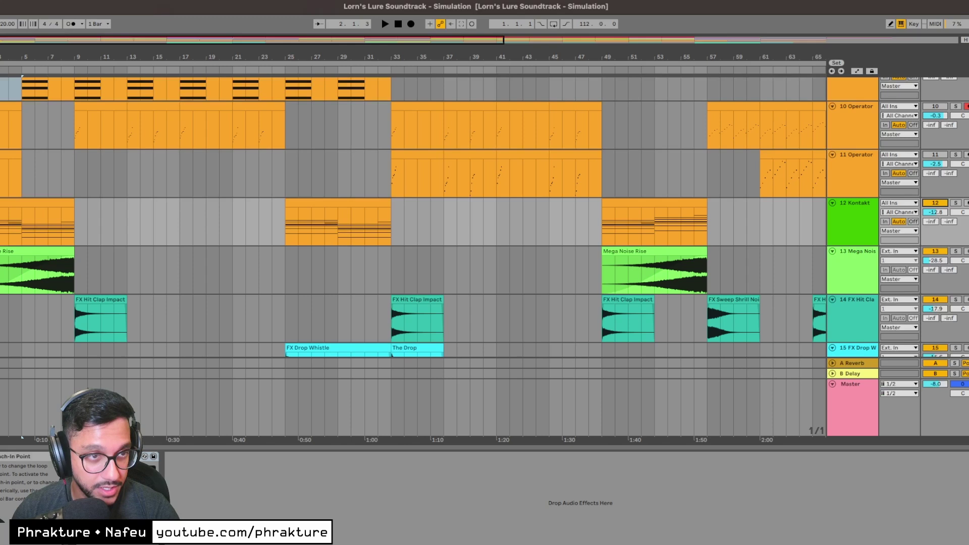
key(space)
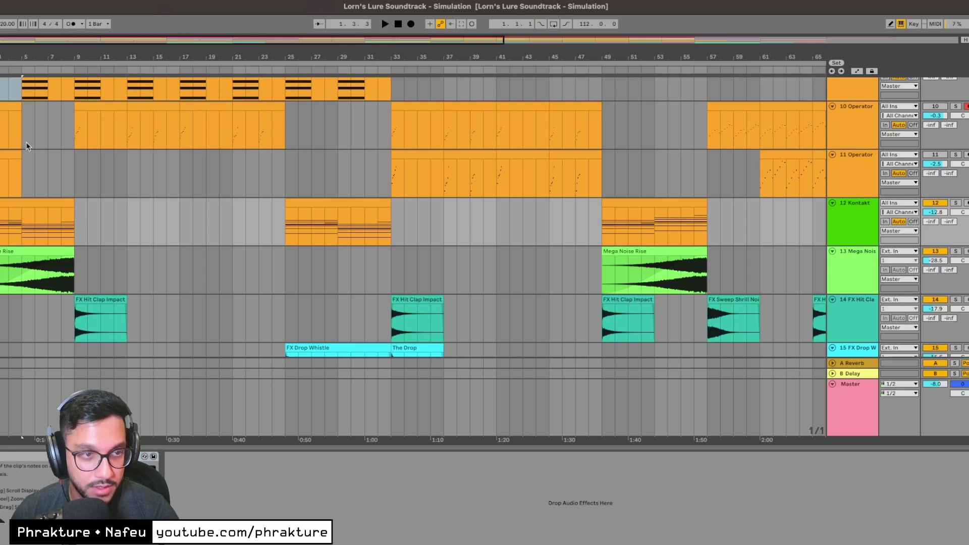
Unmute Operator track 11, show the notes of its first clip, and return to its device chain.
click(954, 193)
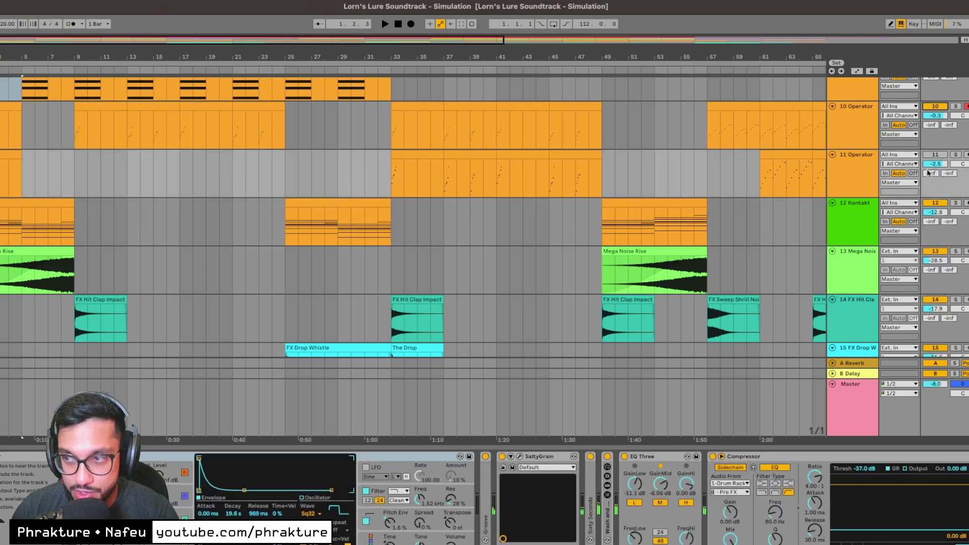
click(933, 157)
double_click(6, 156)
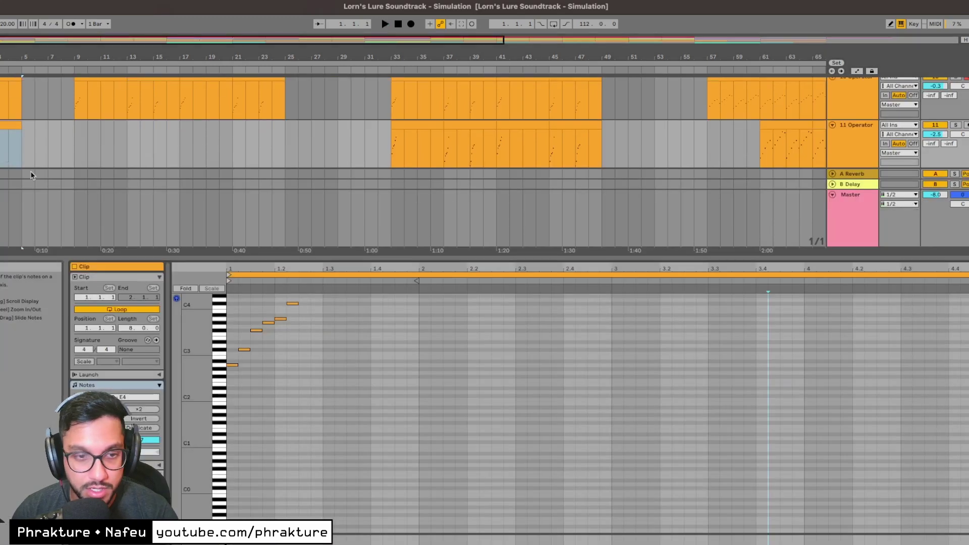
key(shift+Tab)
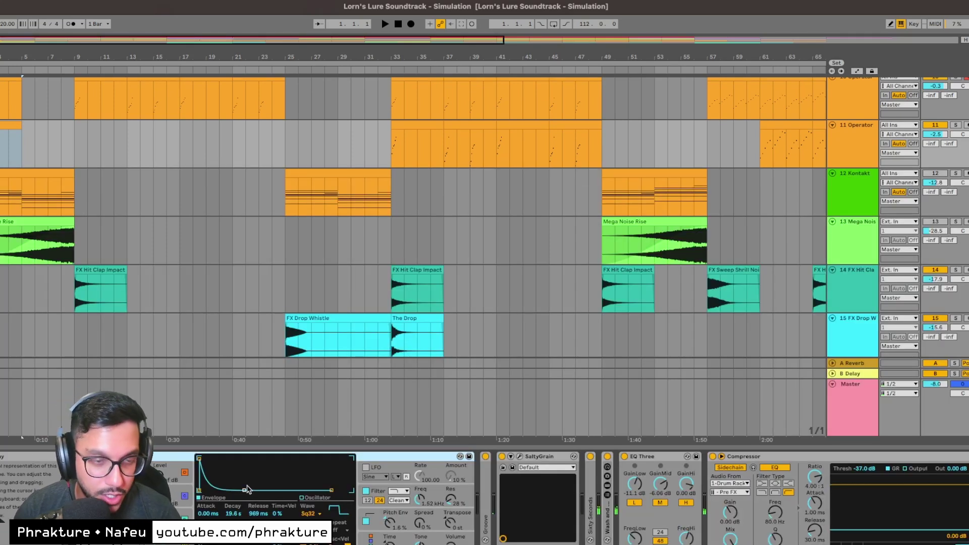
Solo Operator track 11 and Operator track 10 in turn, playing the opening arpeggio of each.
scroll(67, 362, up, 5)
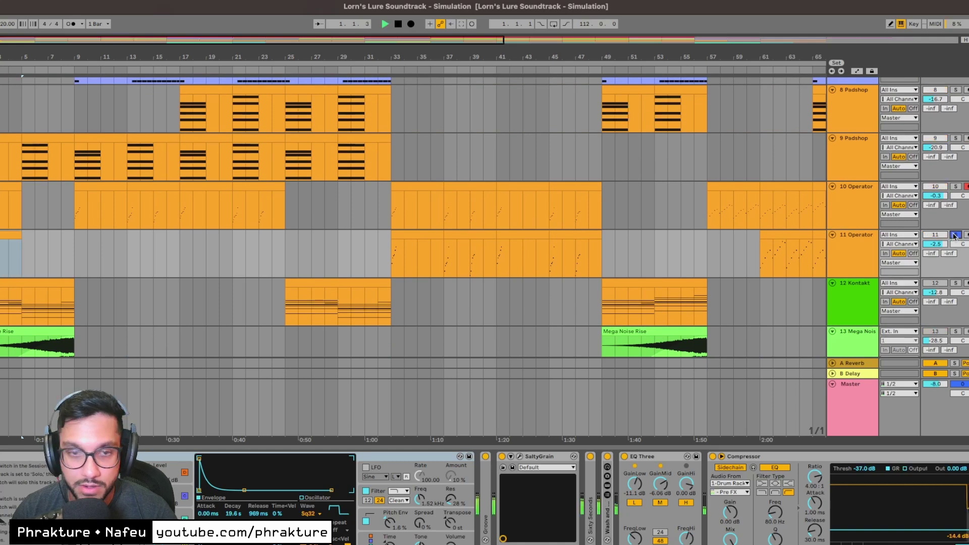
key(space)
click(956, 186)
key(space)
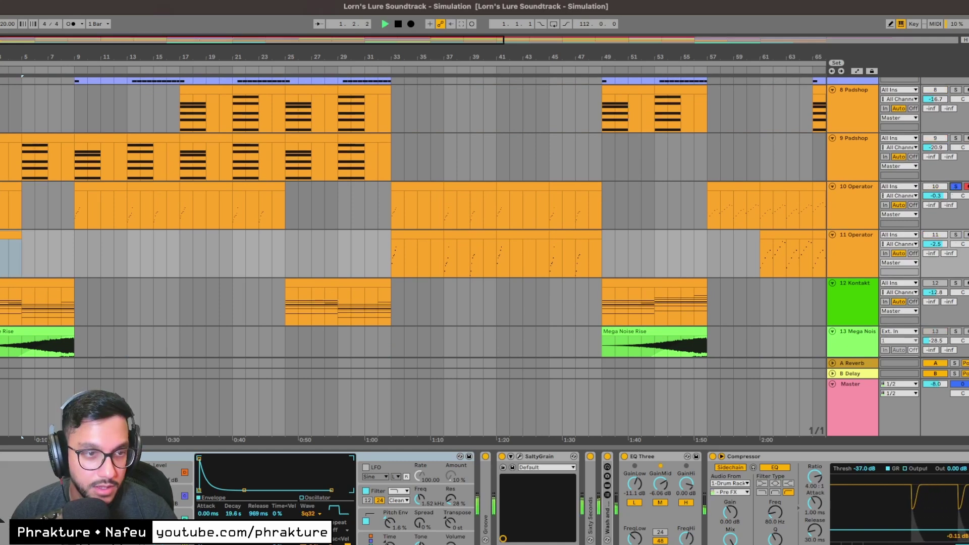
key(space)
Audition the rising arpeggio notes from A2 to C#4 in Operator track 10's first clip, then return to its device chain.
double_click(10, 187)
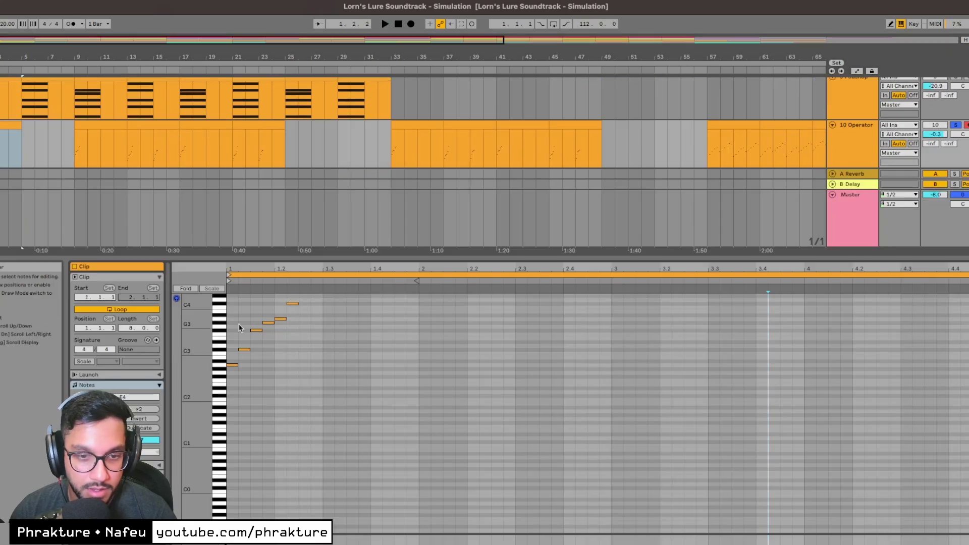
click(221, 364)
click(222, 349)
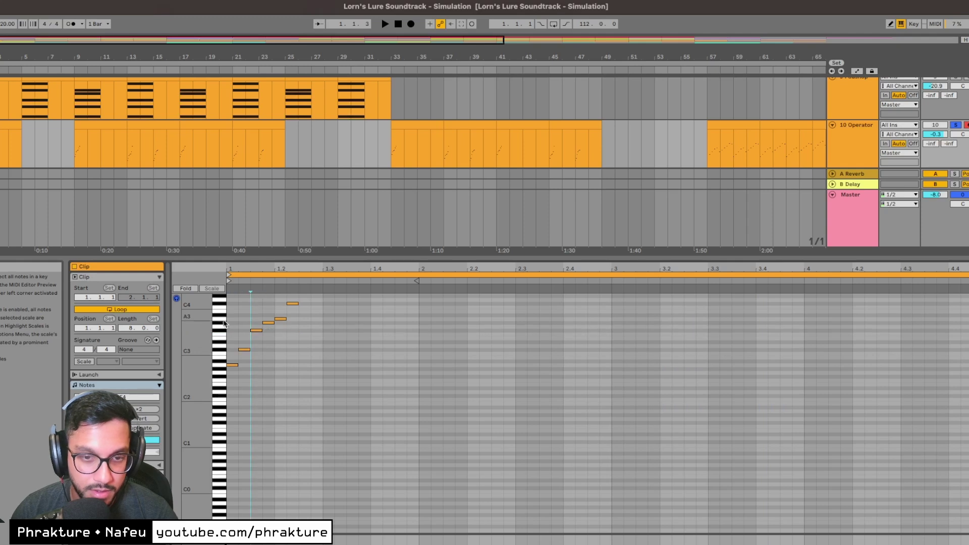
click(223, 322)
click(222, 319)
click(222, 304)
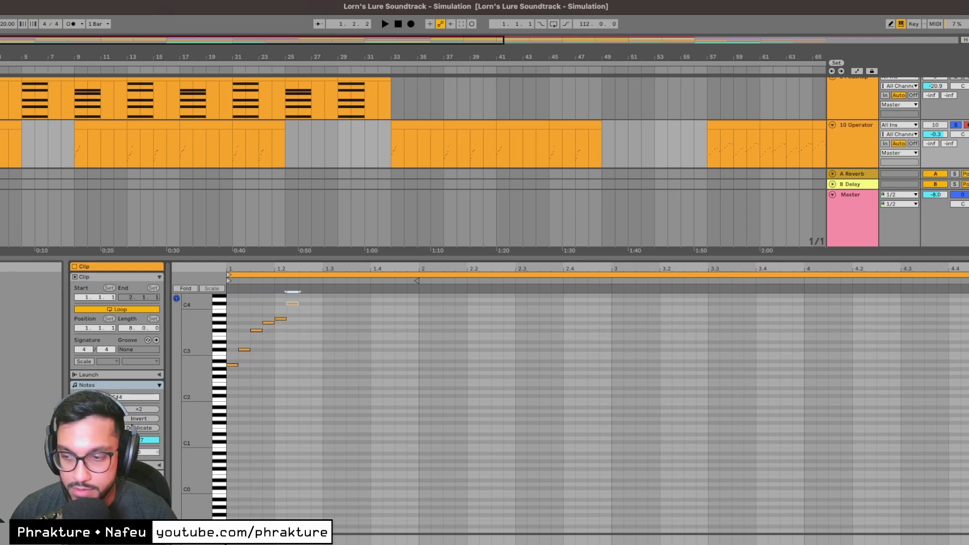
key(shift+Tab)
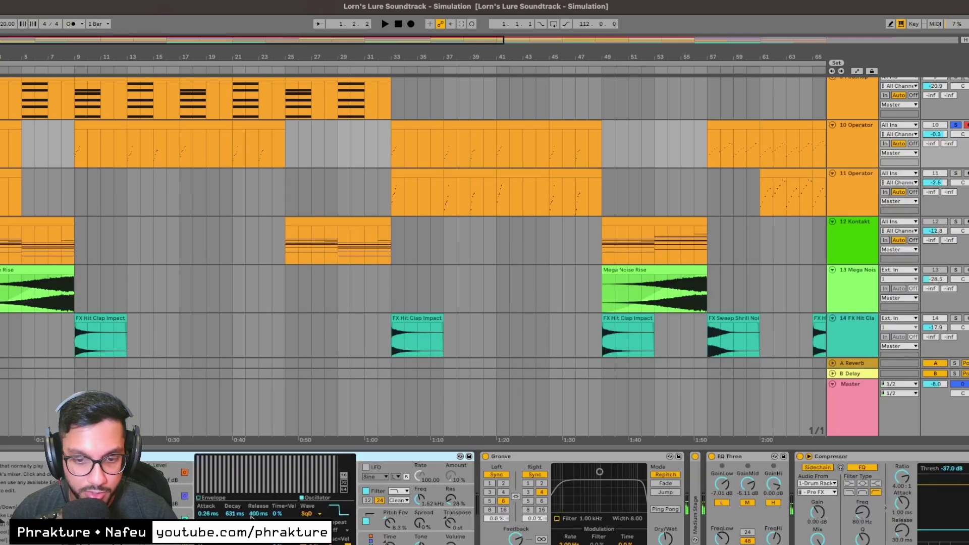
Compare Operator track 10's opening with its Groove, Medium Stage, EQ Three and Compressor effects bypassed and re-enabled, leaving them on.
click(485, 456)
click(695, 456)
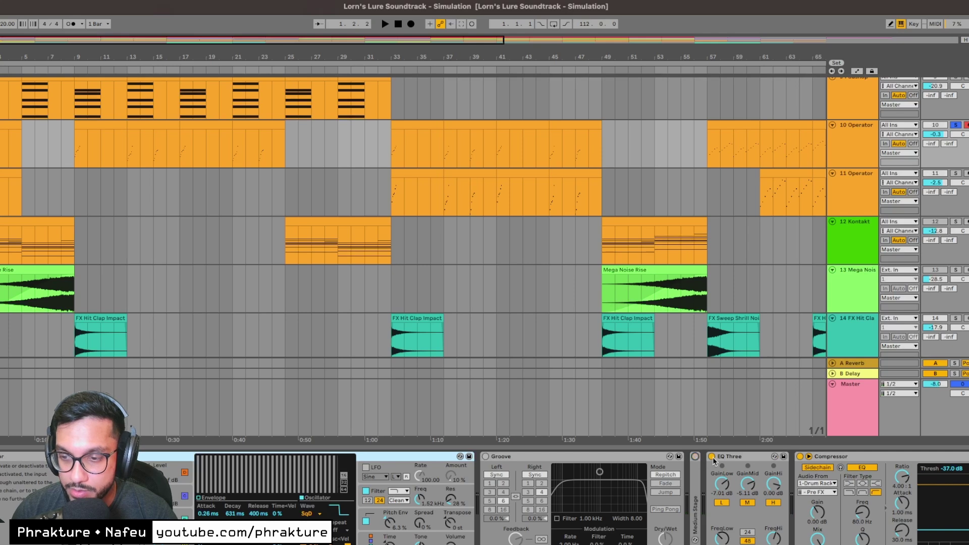
click(712, 456)
click(800, 457)
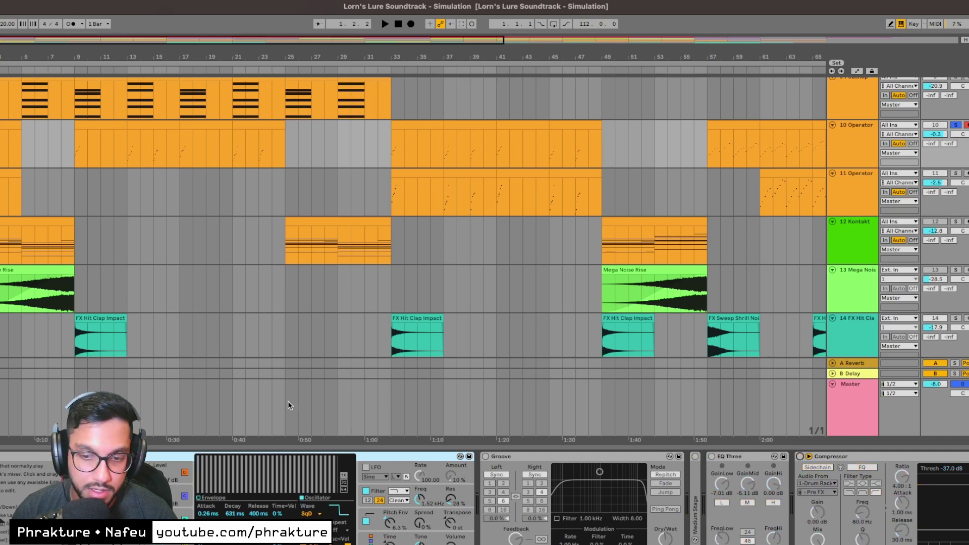
key(space)
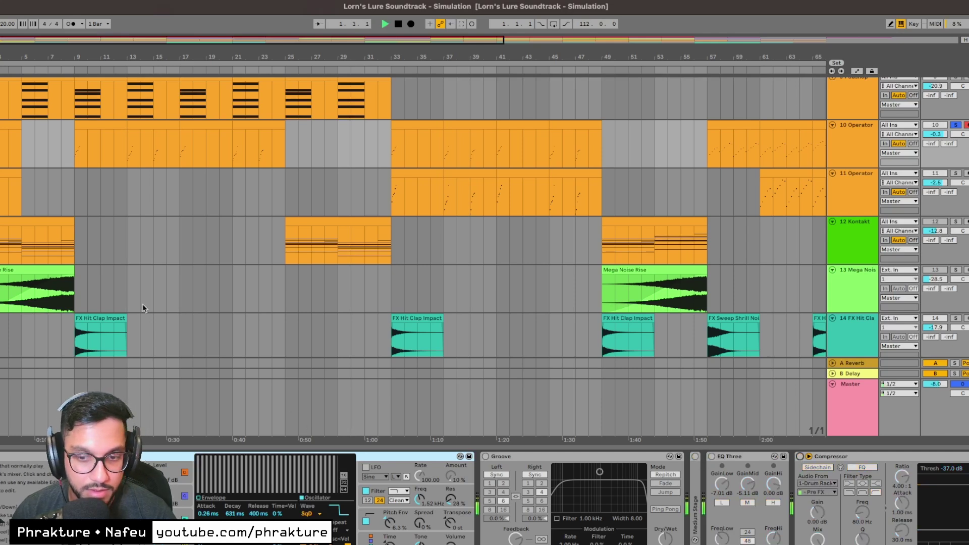
key(space)
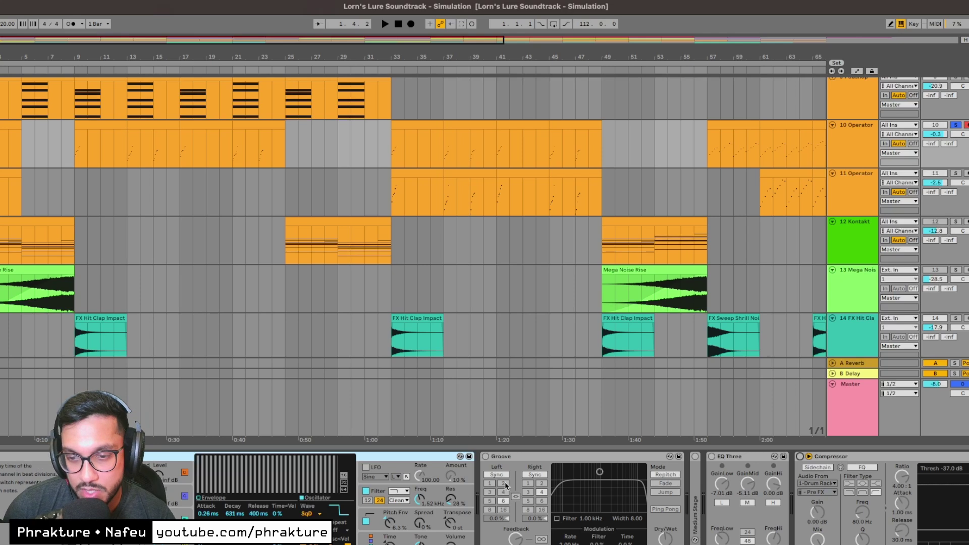
click(485, 457)
click(695, 456)
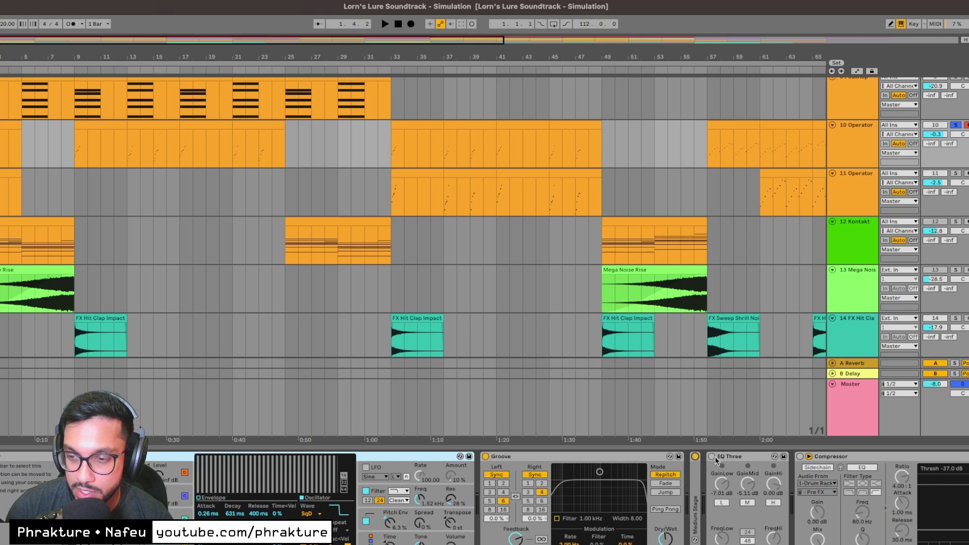
click(711, 456)
click(801, 457)
key(space)
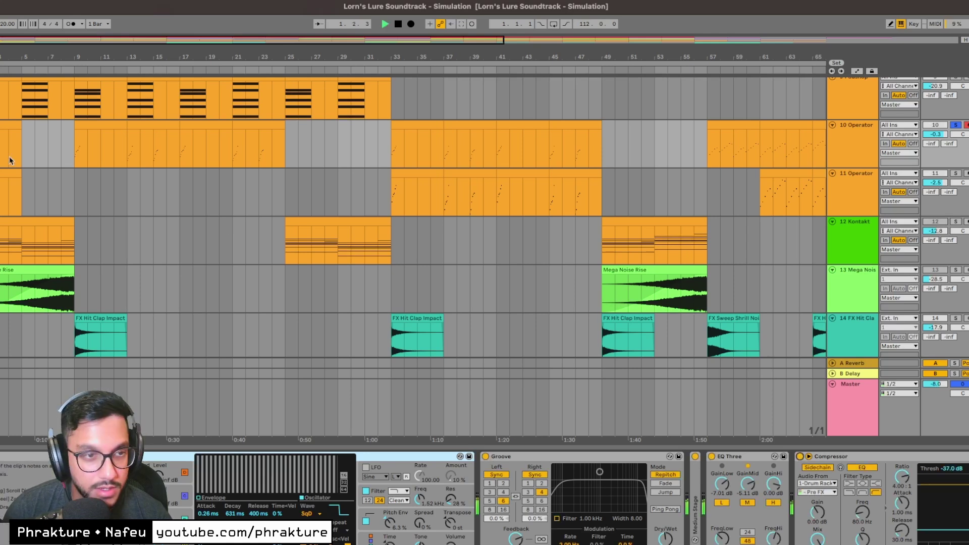
key(space)
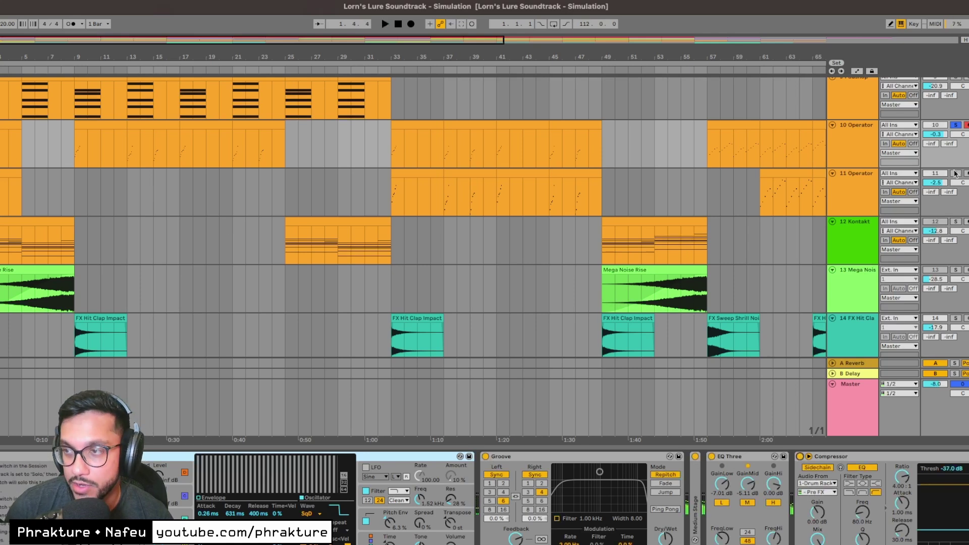
Solo Operator track 11 in place of track 10, play its opening, and clear the solo.
click(955, 124)
click(955, 173)
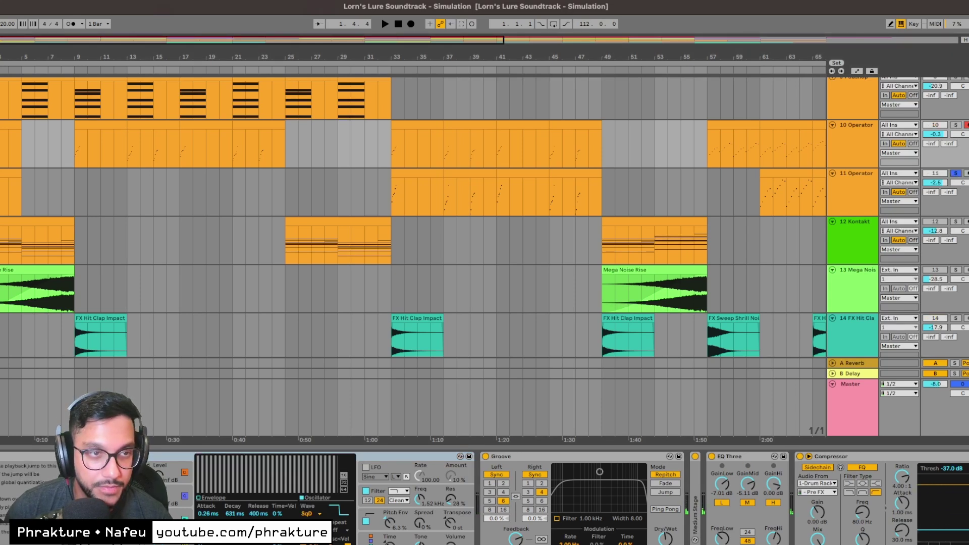
key(space)
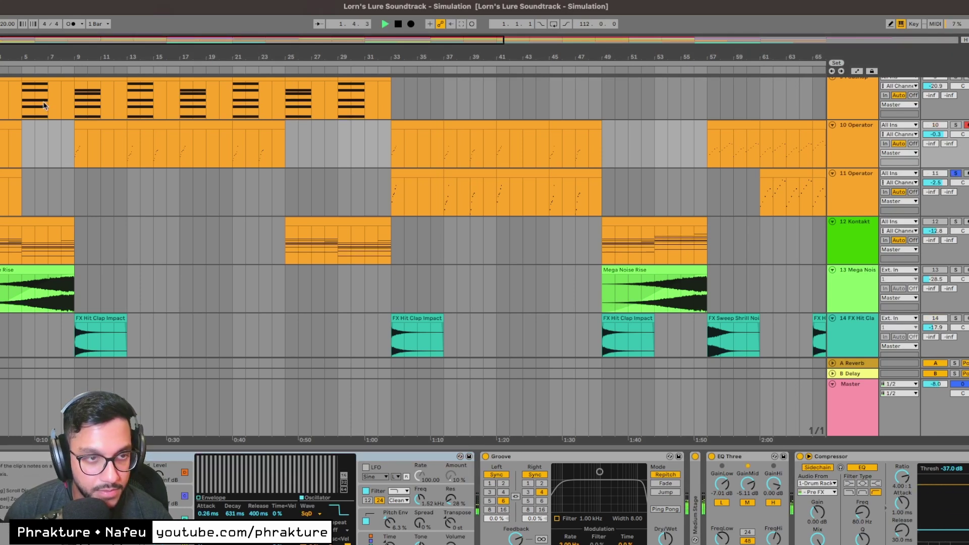
click(955, 174)
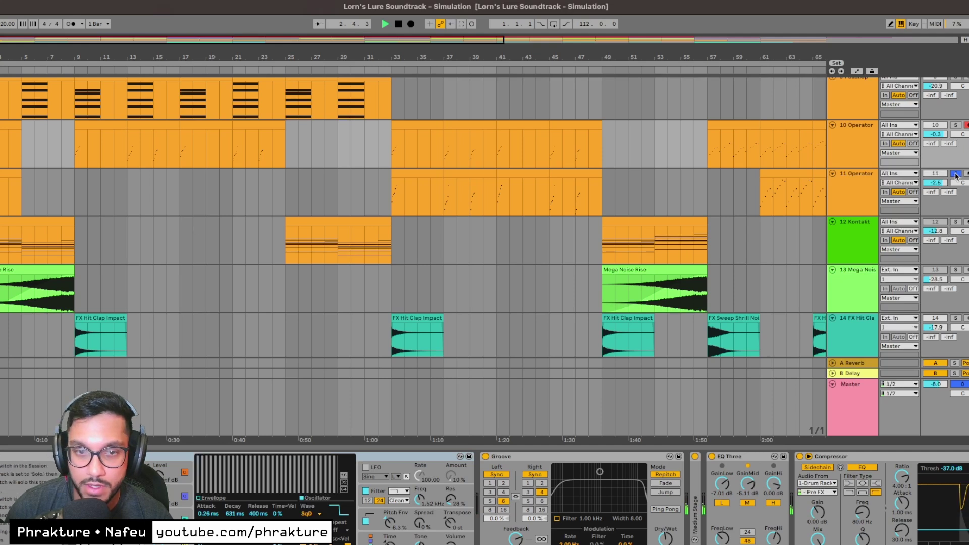
key(space)
Unmute Drum Rack track 1 and Groove Agent track 2, and audition the drum keys used in track 2's first clip.
scroll(957, 151, up, 8)
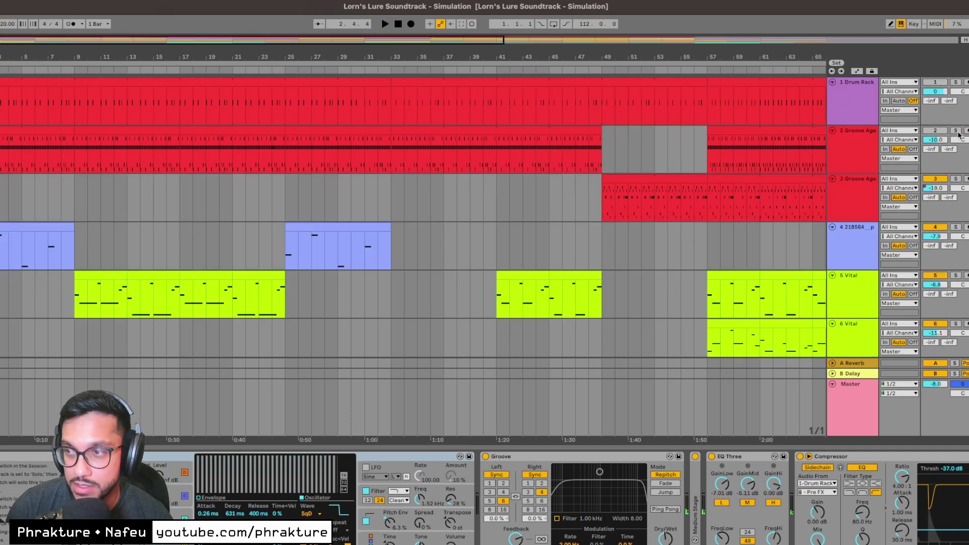
click(934, 130)
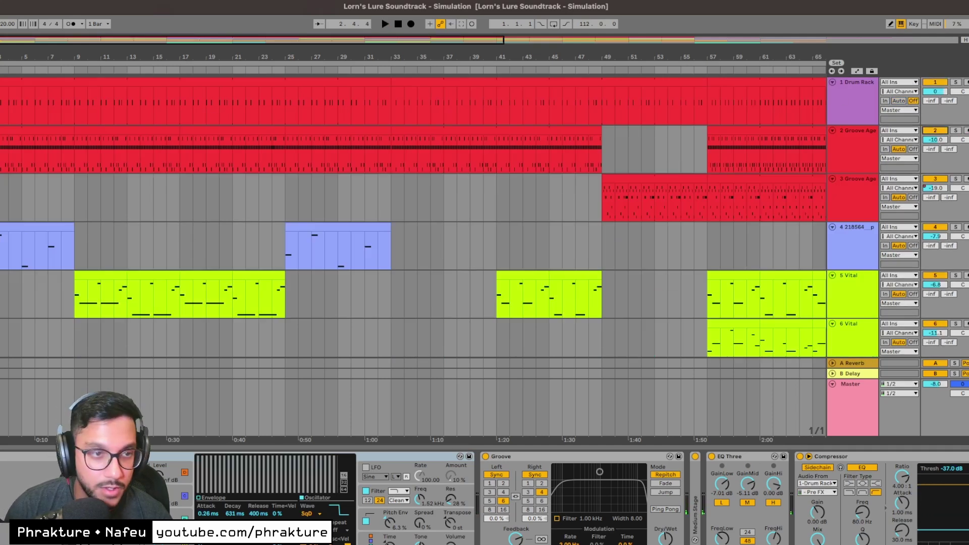
click(856, 179)
double_click(37, 130)
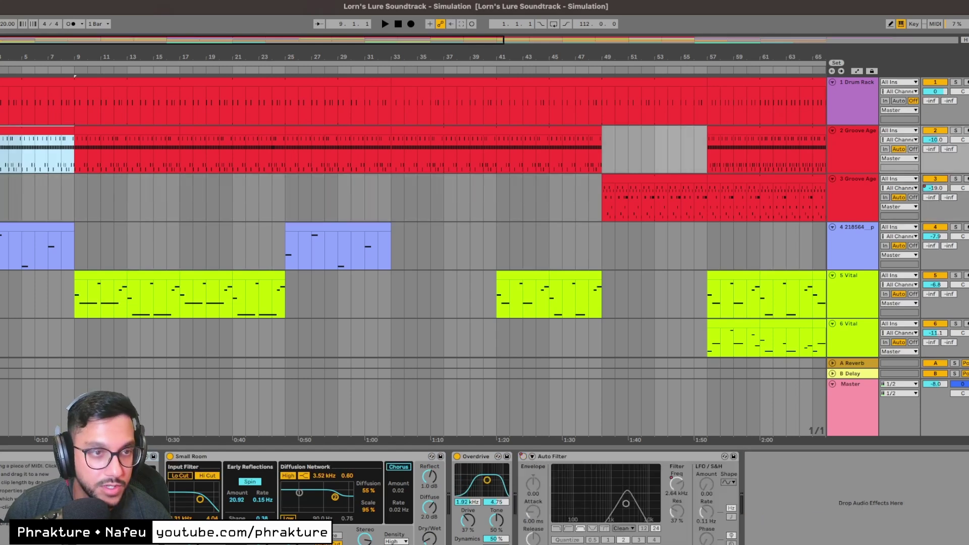
click(220, 406)
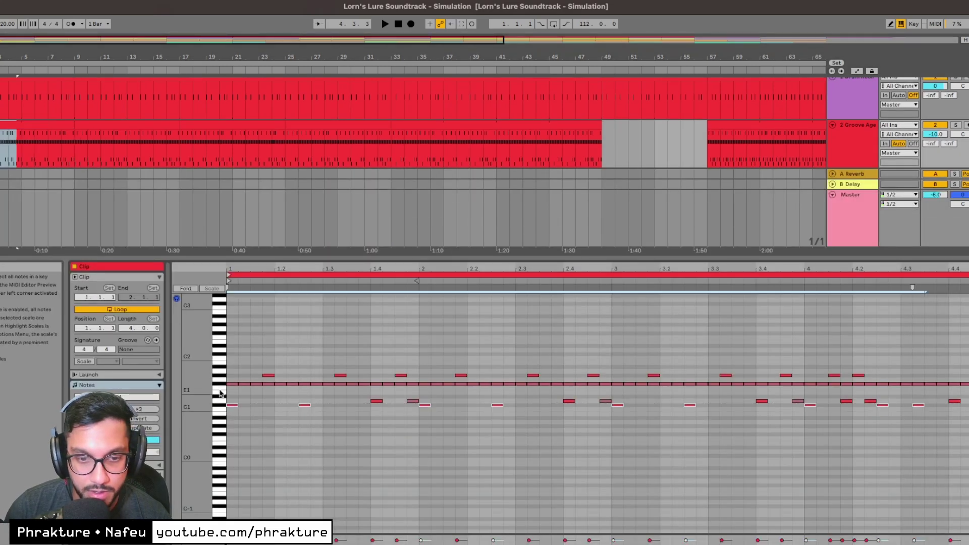
click(218, 385)
click(218, 375)
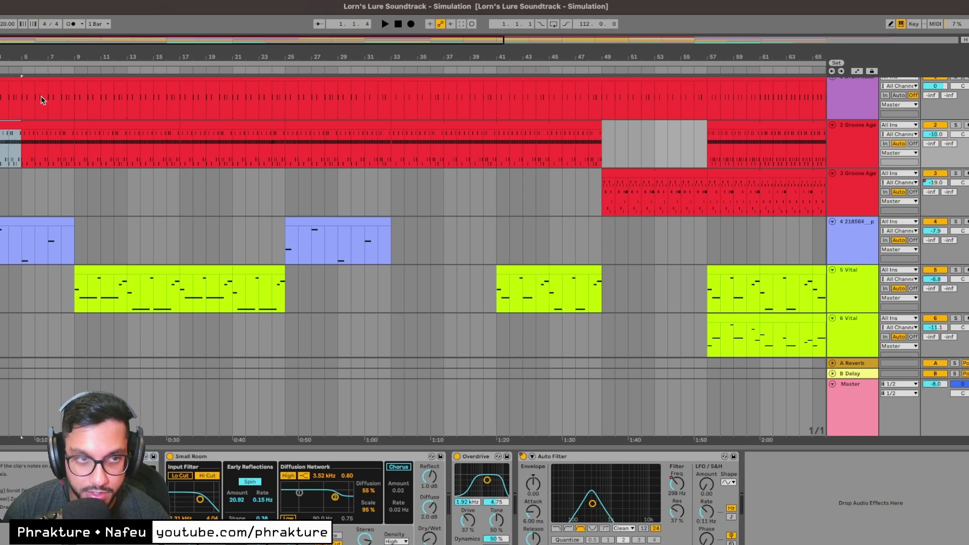
Play the song's opening with Drum Rack track 1 muted and show the kick sampler behind that track's first clip.
click(25, 200)
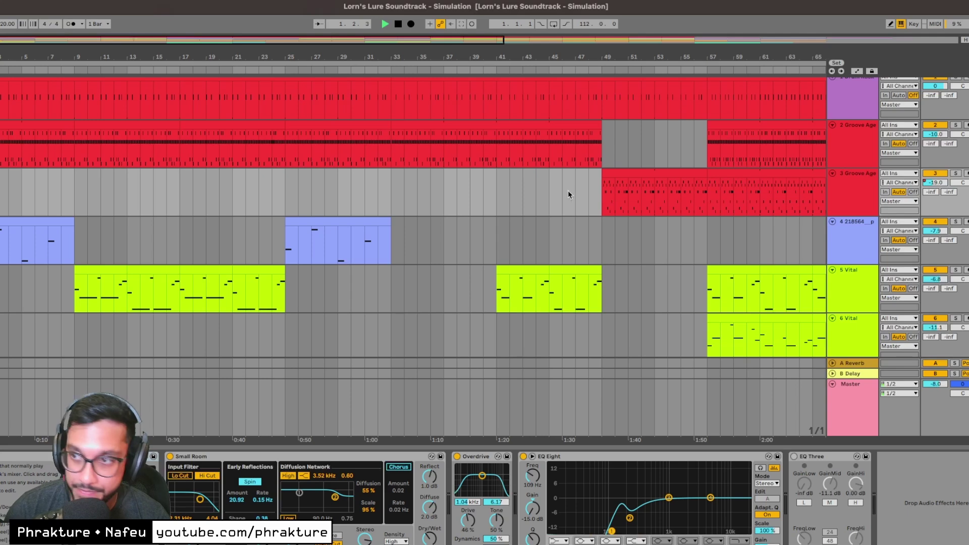
scroll(859, 88, up, 1)
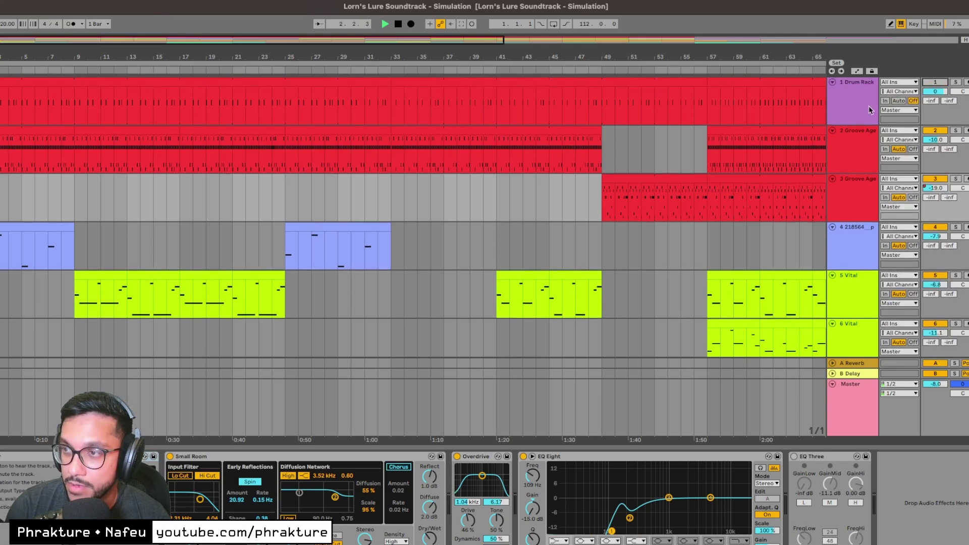
click(858, 107)
click(15, 79)
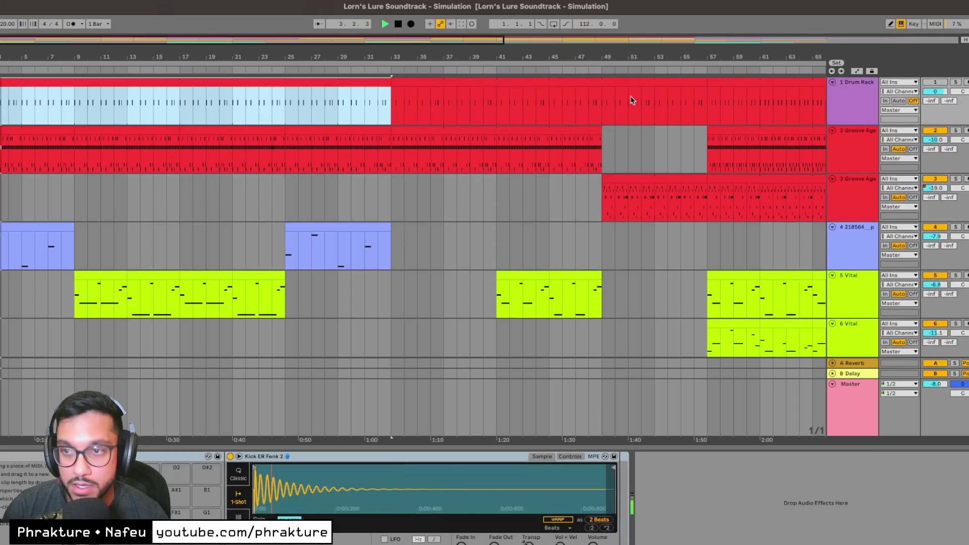
Play the arrangement from the start past bar 9 while looking over the drum, Vital, Padshop, Operator and Kontakt tracks.
click(668, 149)
scroll(143, 178, down, 5)
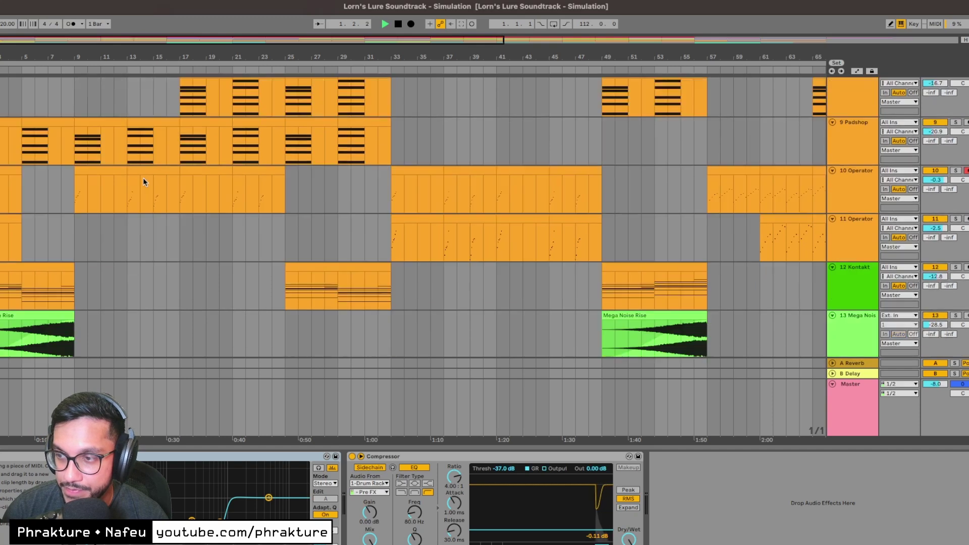
scroll(143, 178, up, 4)
scroll(143, 178, up, 6)
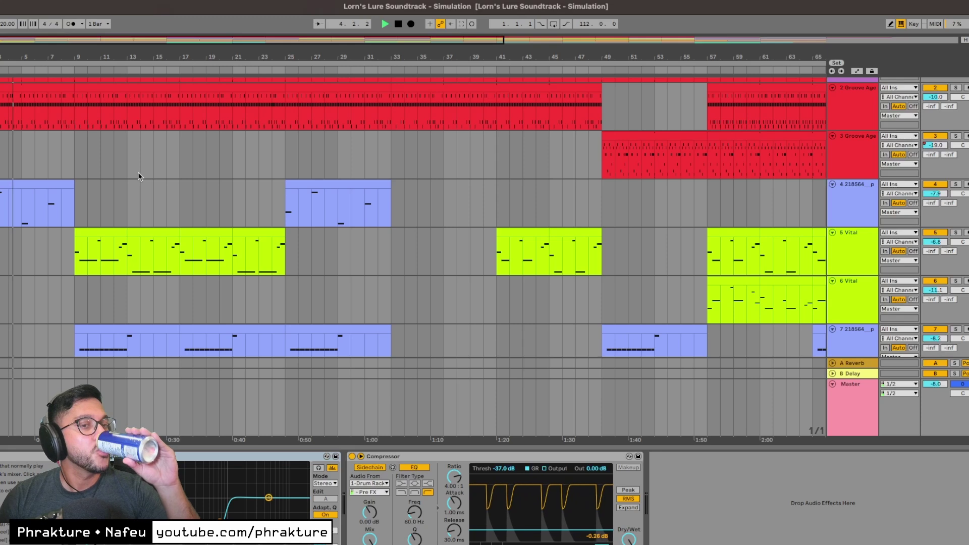
scroll(136, 174, down, 6)
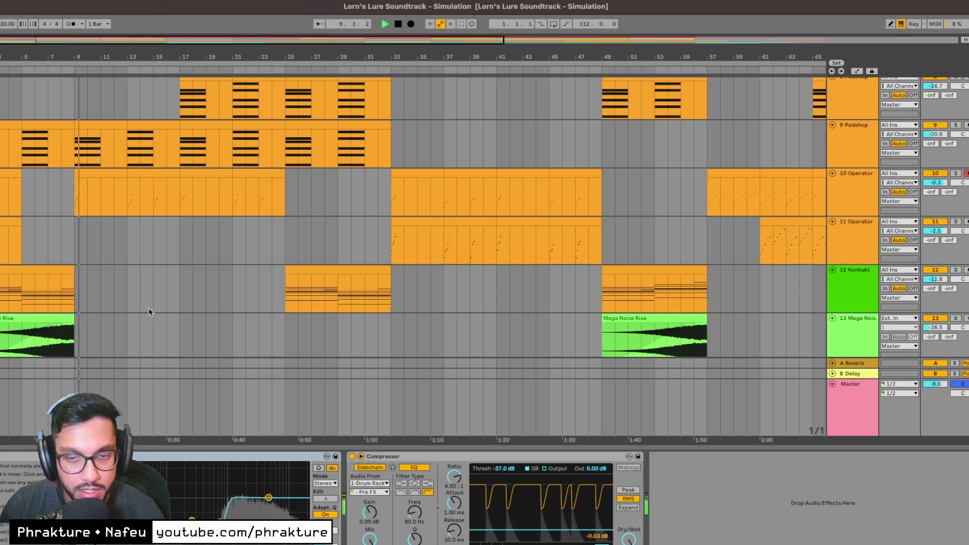
scroll(147, 310, up, 3)
scroll(150, 309, up, 3)
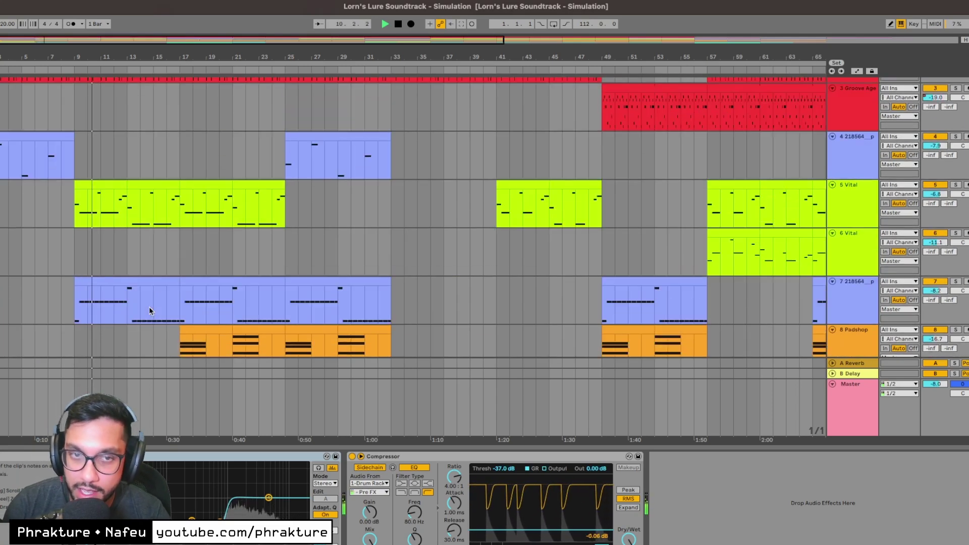
scroll(149, 310, up, 2)
scroll(151, 310, down, 2)
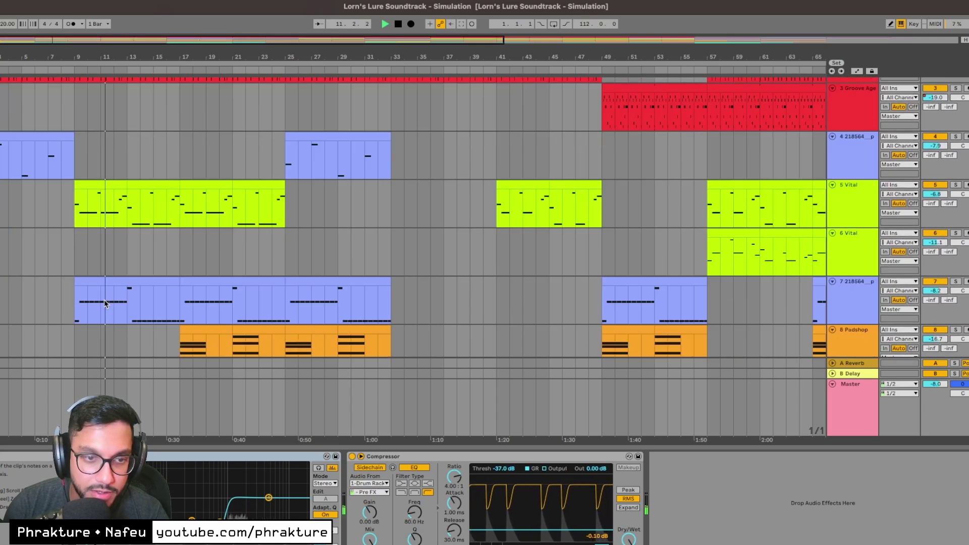
Solo Vital track 5, close its Smooth Growl 1 instrument window, and move the playback position back to about bar 7.
click(945, 218)
click(955, 186)
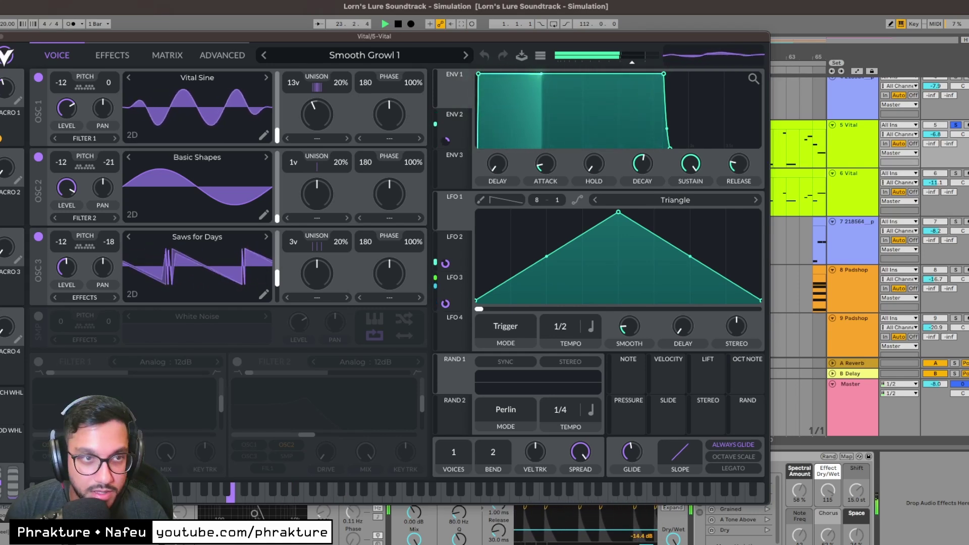
key(super+alt+p)
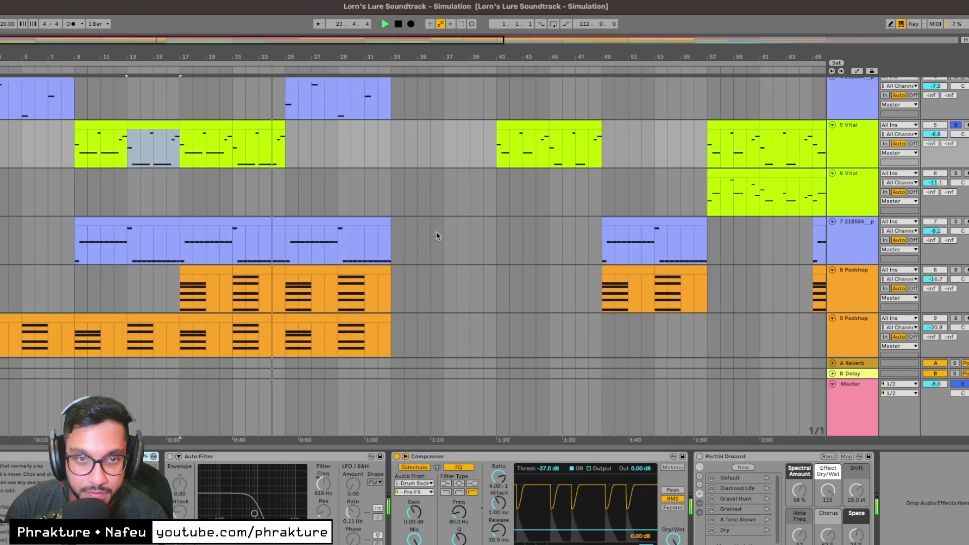
click(55, 69)
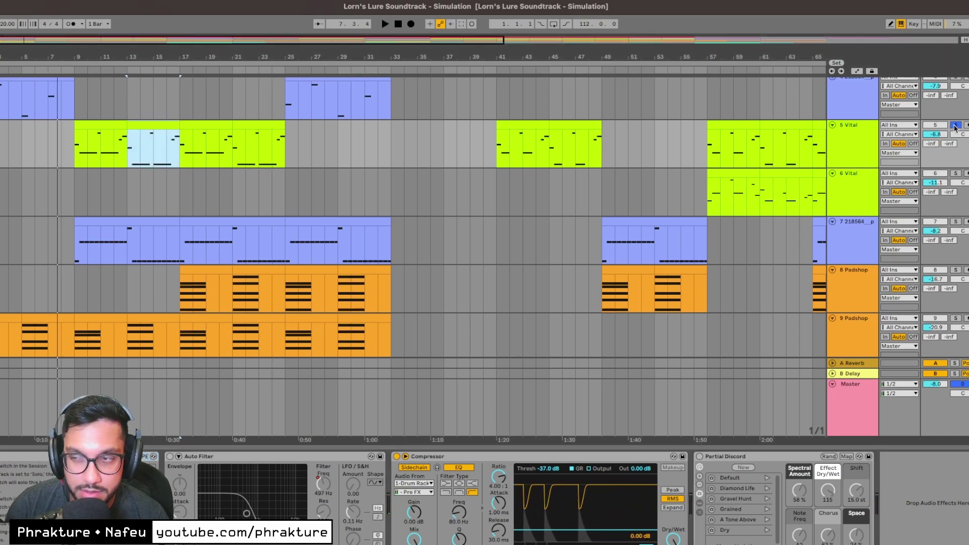
Unsolo Vital track 5 and play the full arrangement from about bar 8 while looking over the upper tracks.
click(955, 126)
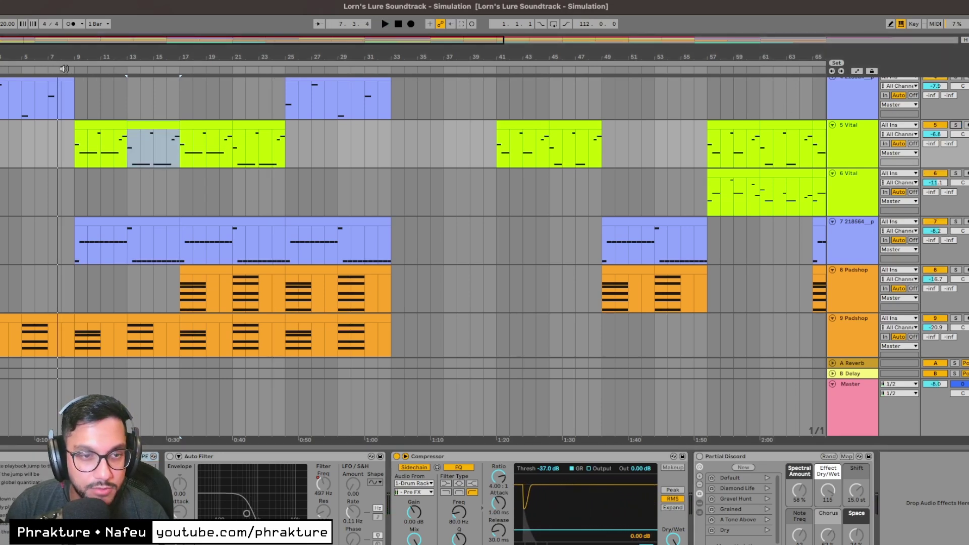
click(64, 68)
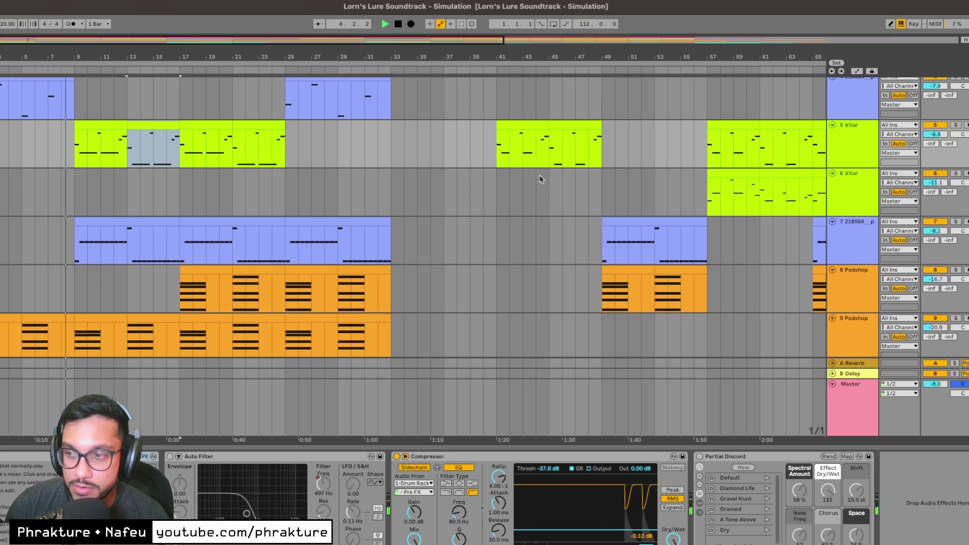
scroll(177, 209, up, 2)
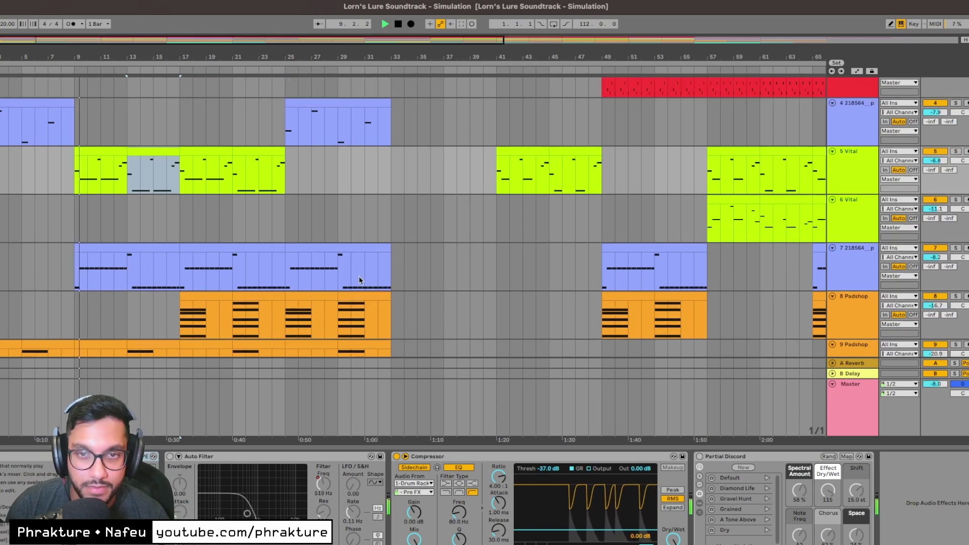
click(103, 123)
scroll(152, 212, up, 5)
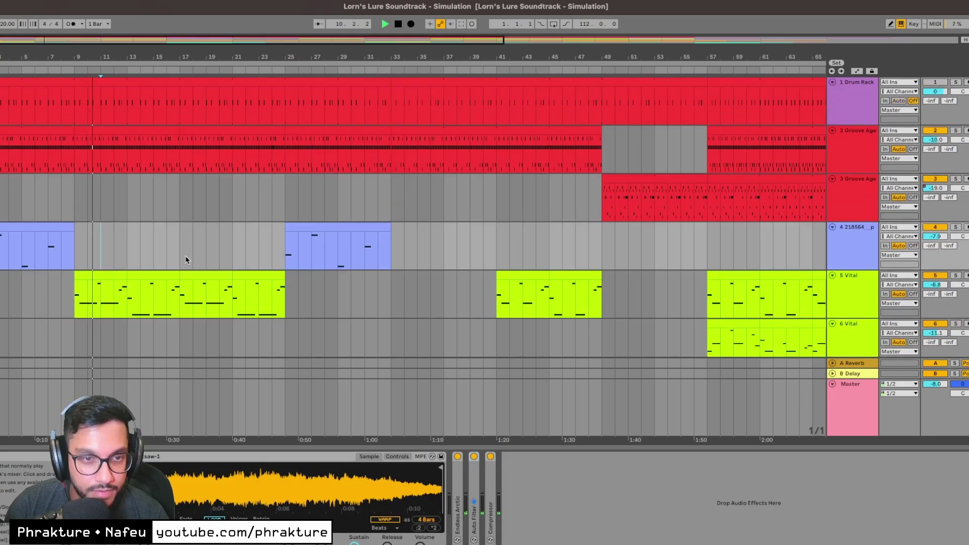
Open Groove Agent track 2's clip at bar 9 and audition its C#1 and F#1 drum keys.
double_click(134, 138)
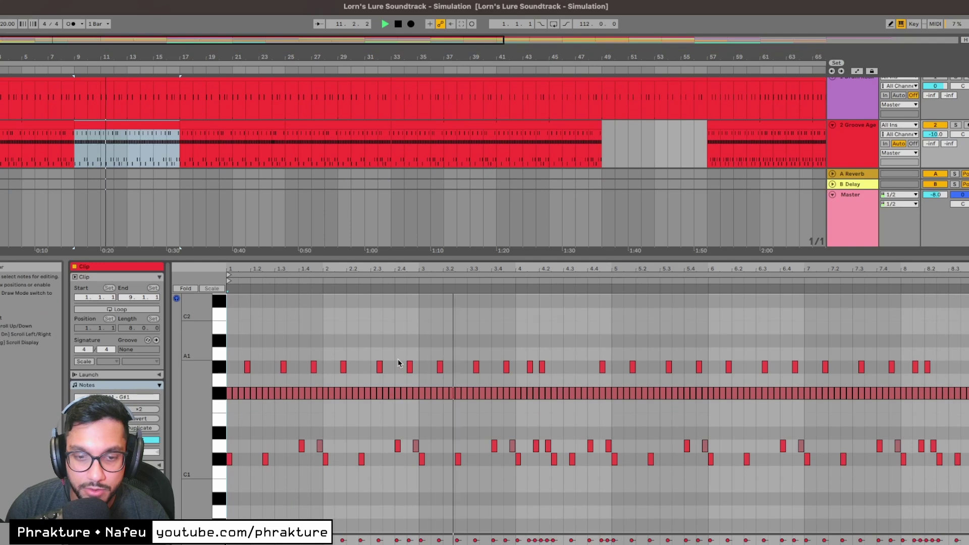
click(222, 460)
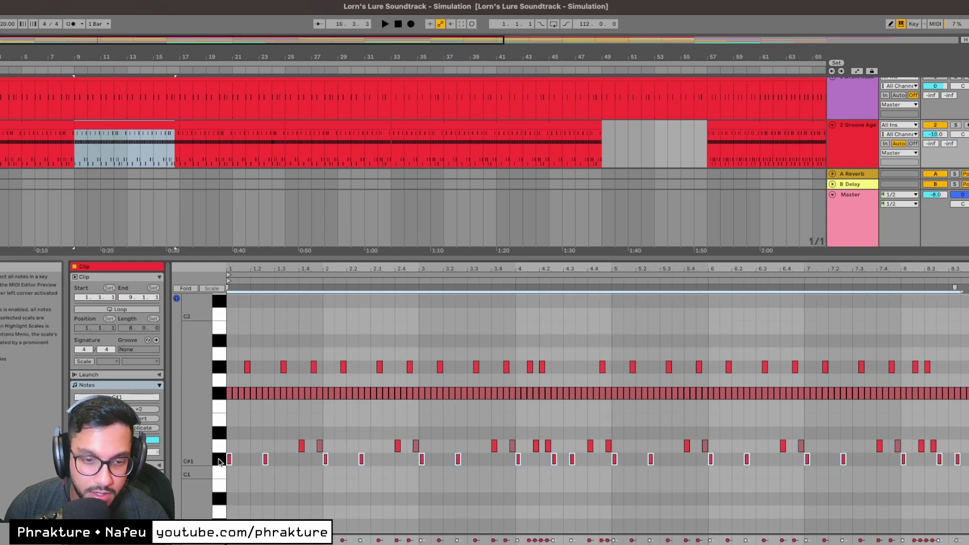
click(220, 398)
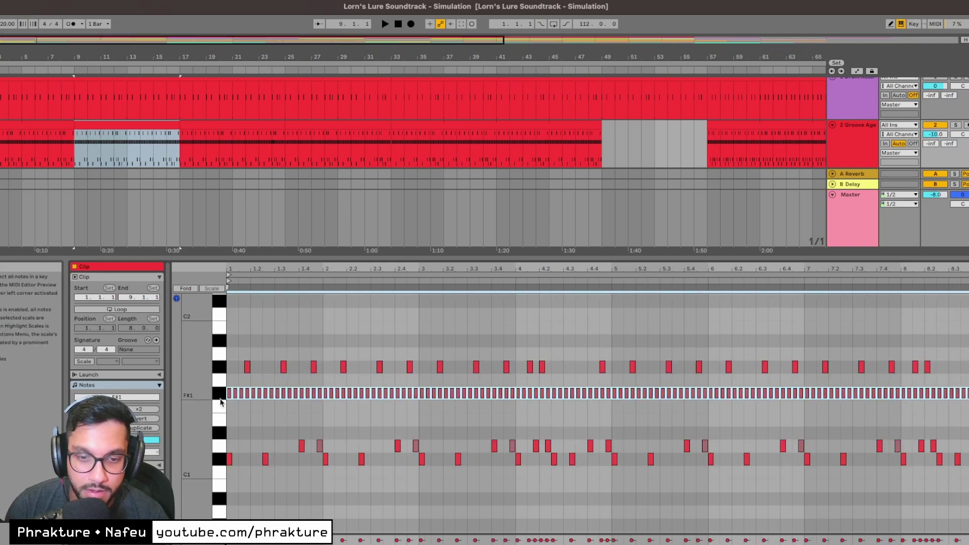
click(323, 343)
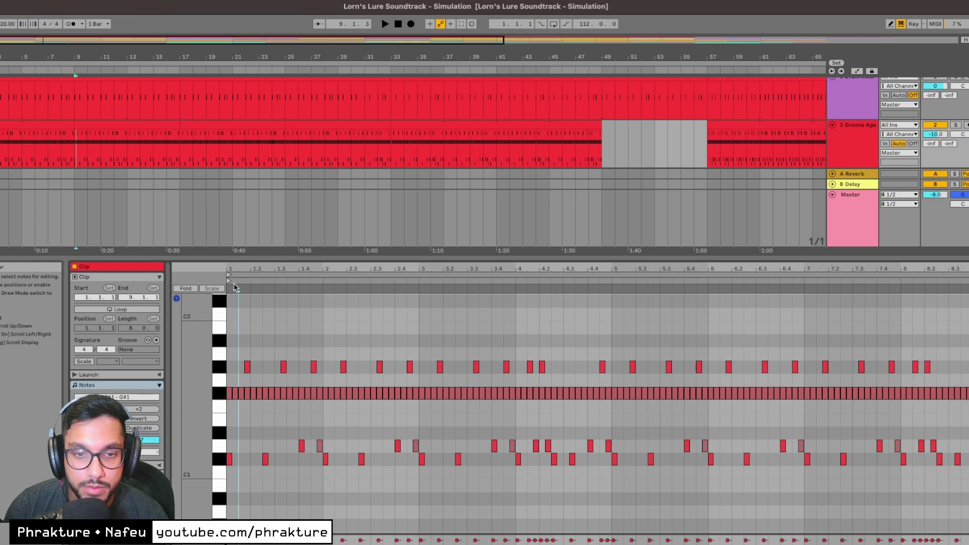
Play the arrangement from bar 9 and show the effects chain on Groove Agent track 2.
key(space)
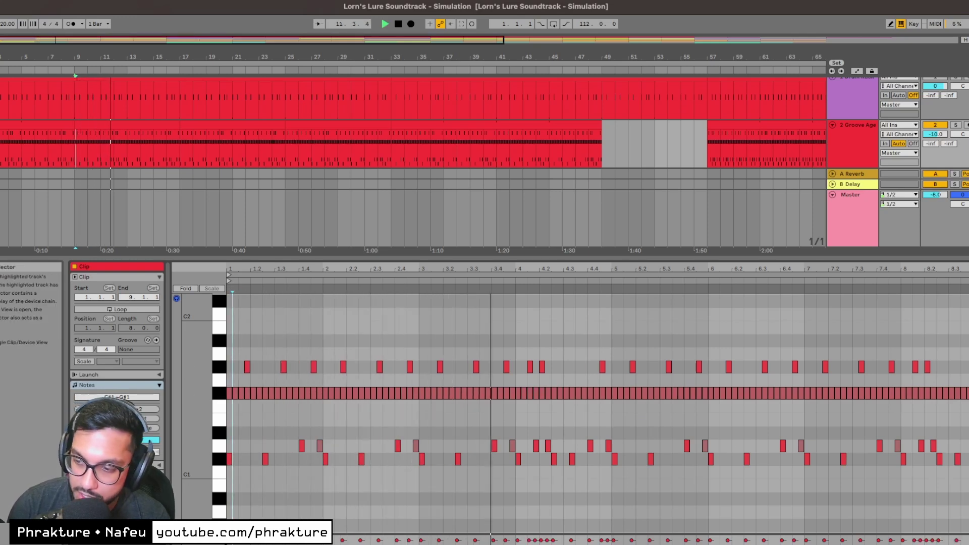
key(shift+Tab)
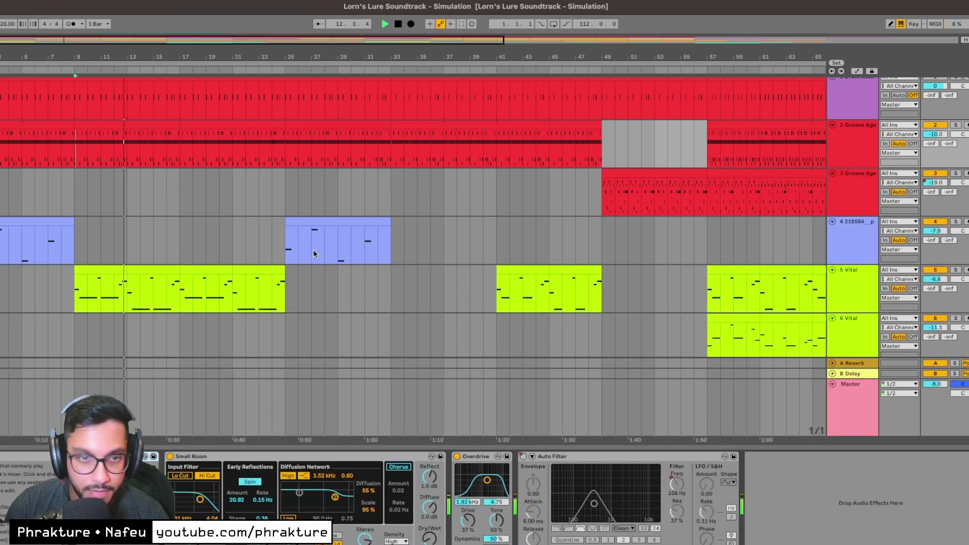
scroll(154, 298, down, 8)
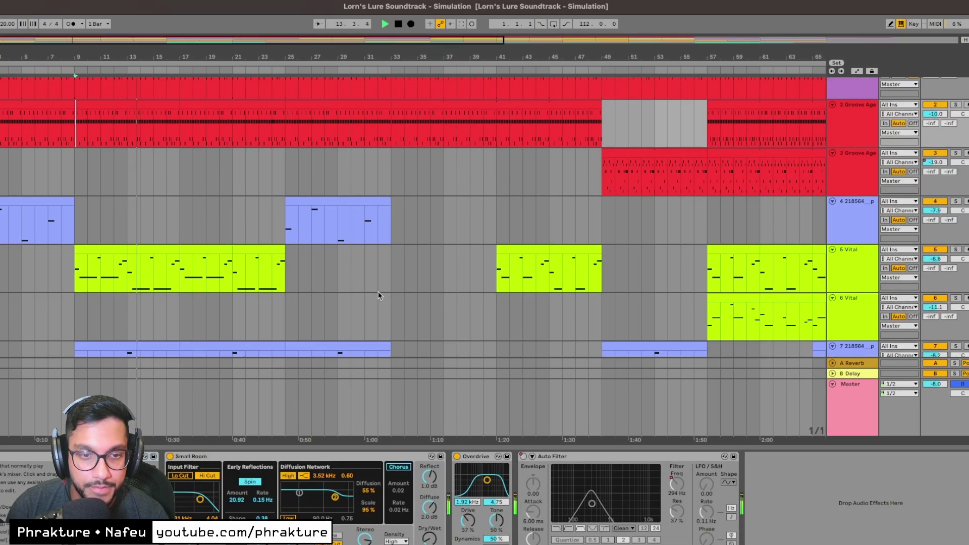
Listen to track 7 soloed from bar 9, show its sampler and Compressor, and unsolo it.
scroll(166, 299, up, 3)
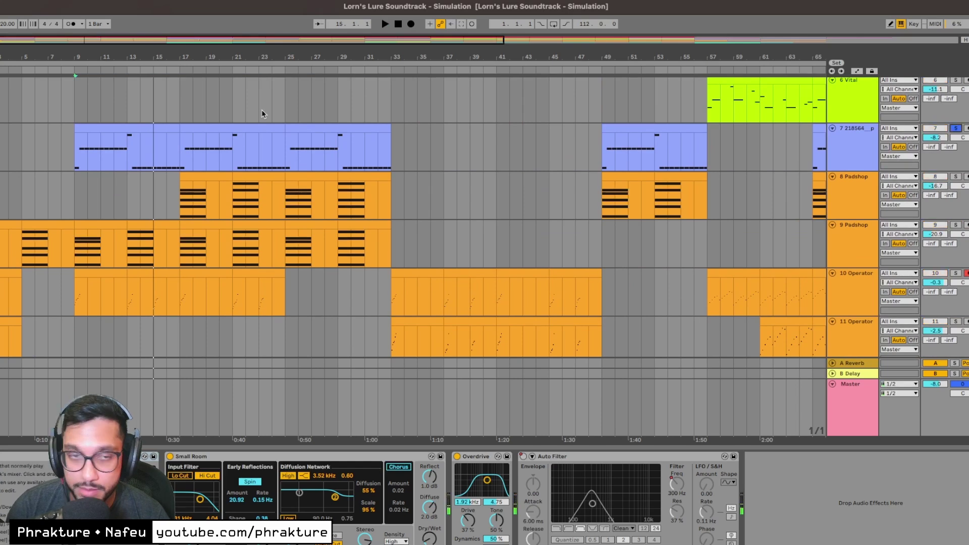
click(73, 68)
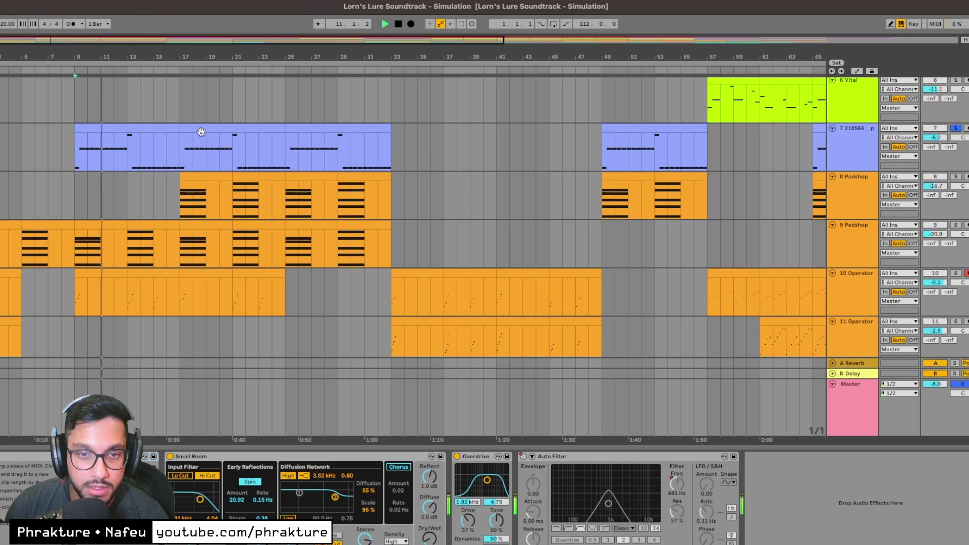
scroll(746, 212, up, 3)
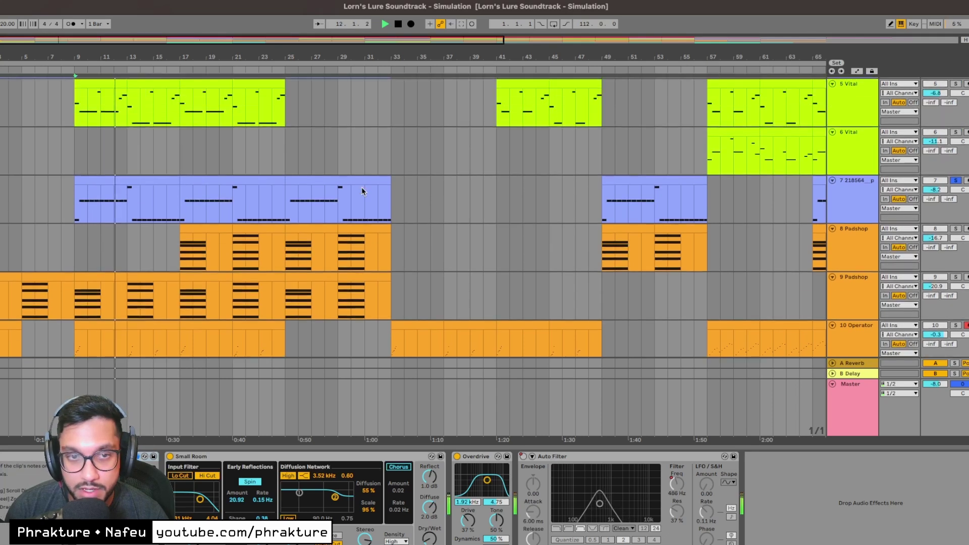
click(955, 238)
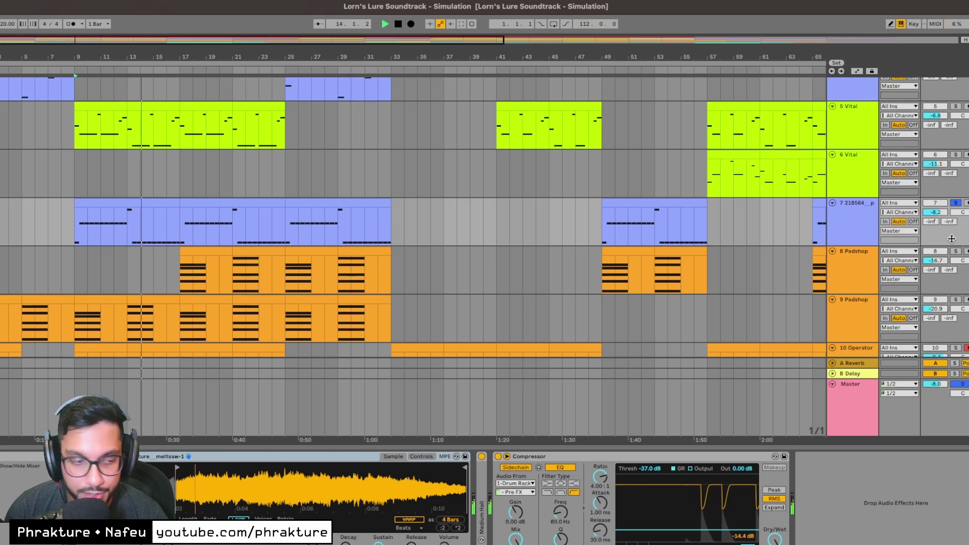
click(955, 203)
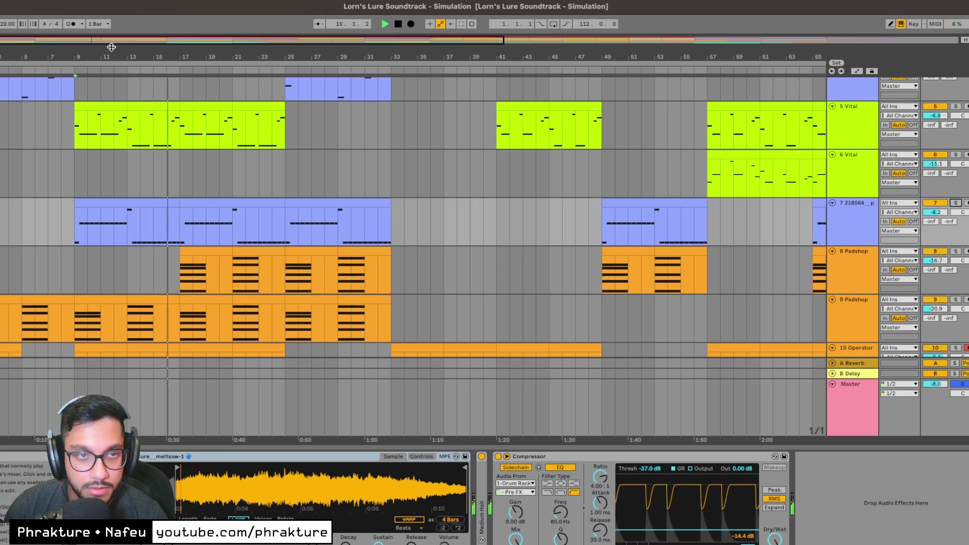
Play the arrangement from about bar 37 while looking over the drum, synth, Kontakt and FX tracks leading up to bar 49.
drag(111, 41, 171, 53)
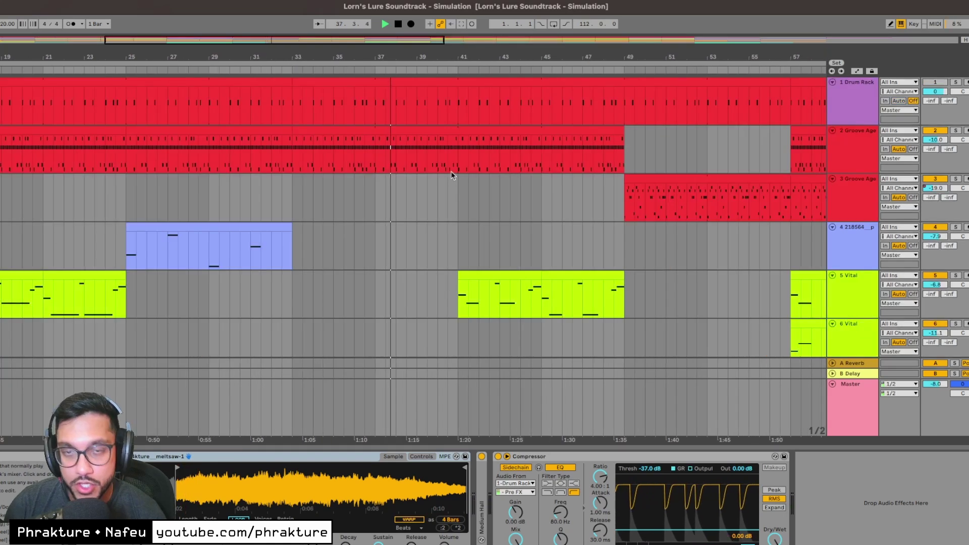
scroll(426, 210, down, 10)
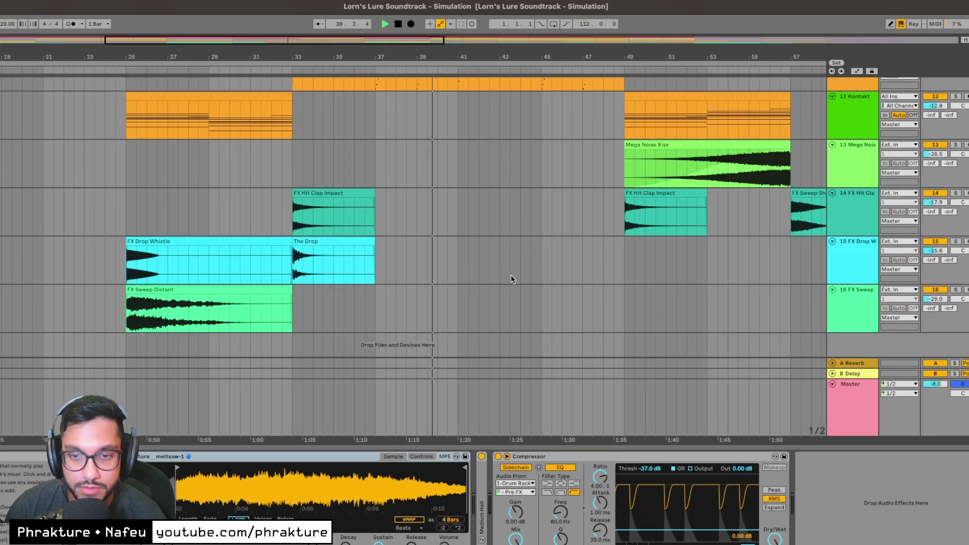
scroll(780, 247, up, 10)
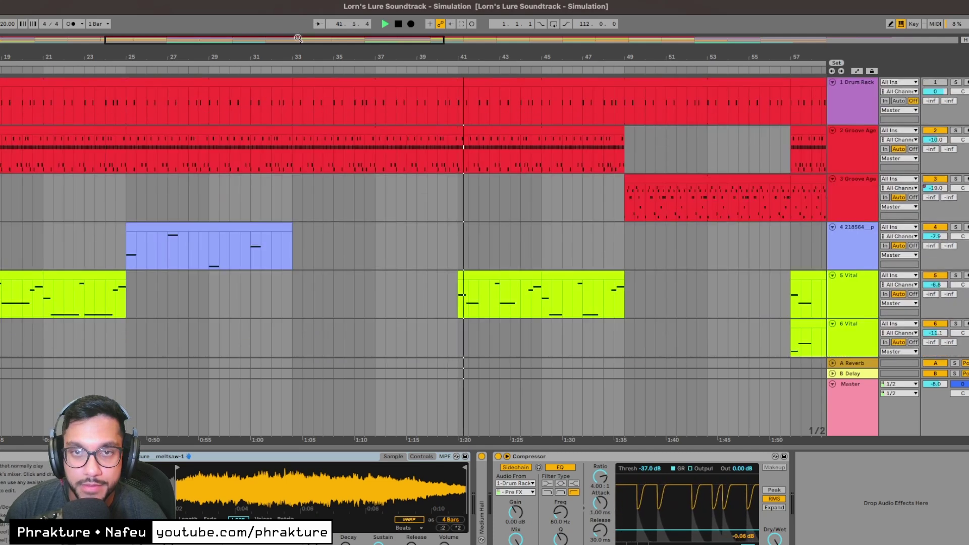
drag(298, 38, 419, 38)
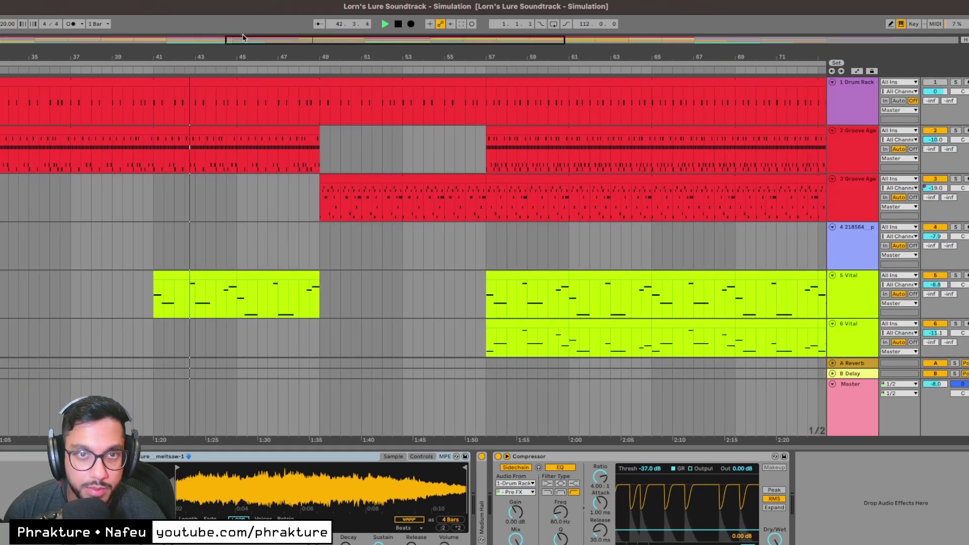
drag(245, 38, 274, 38)
scroll(314, 300, down, 5)
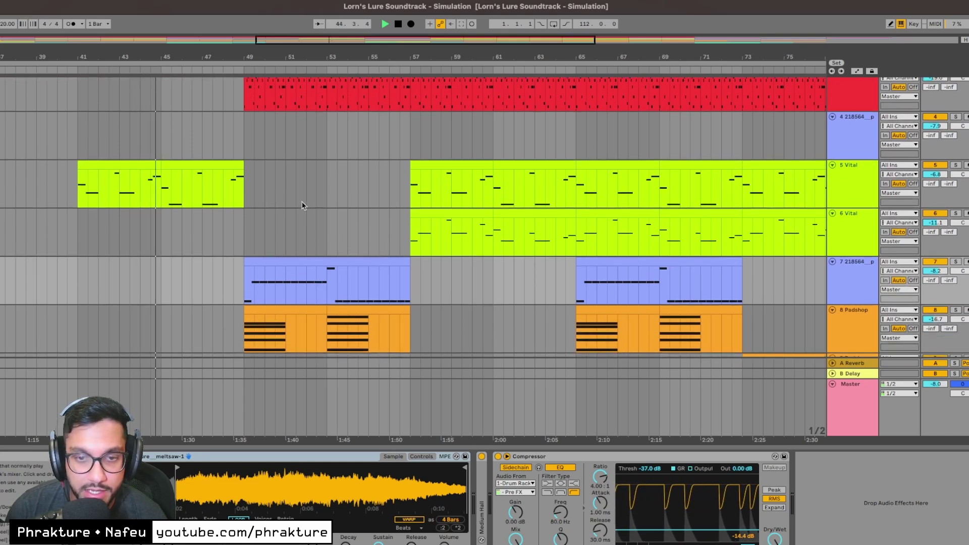
scroll(281, 214, down, 5)
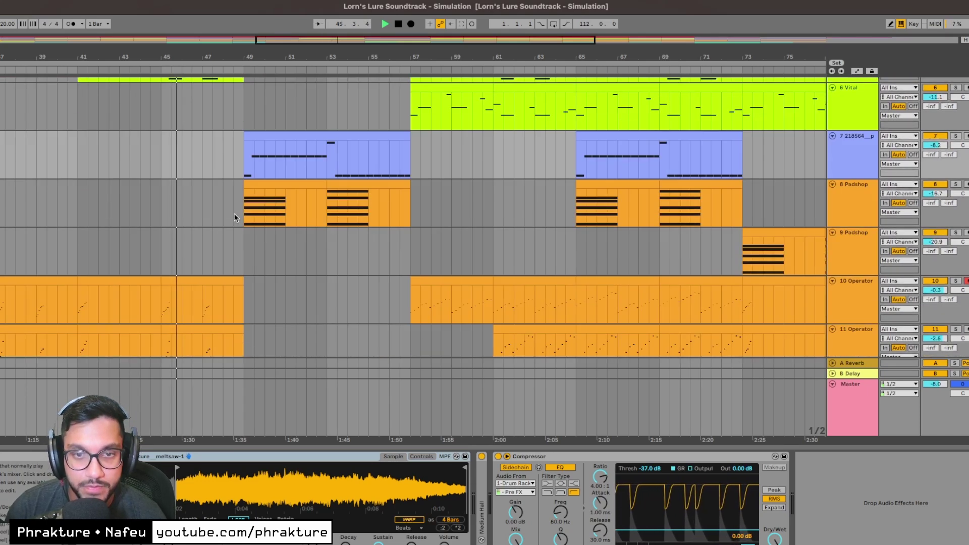
Examine the notes of Groove Agent track 3's clip at bar 49 and show that track's effects chain.
scroll(295, 310, up, 10)
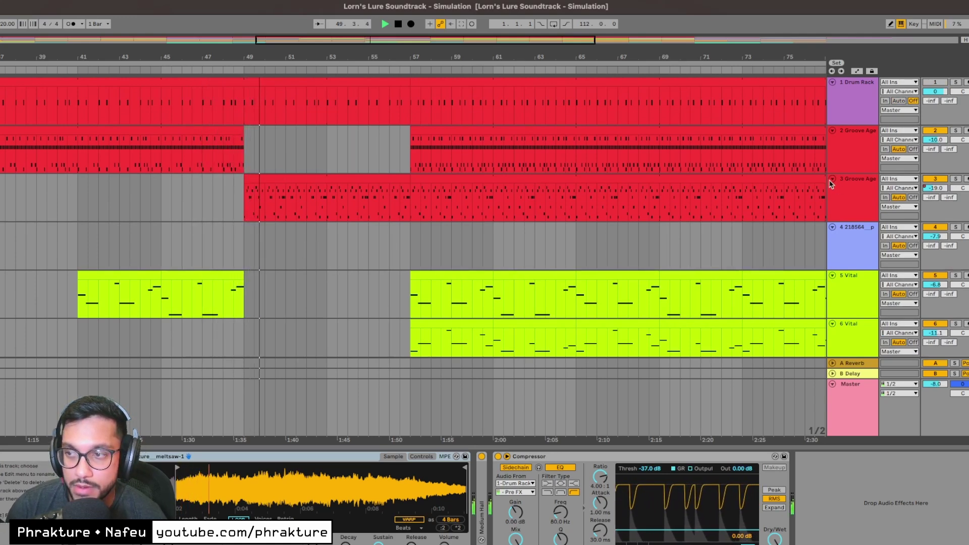
double_click(312, 178)
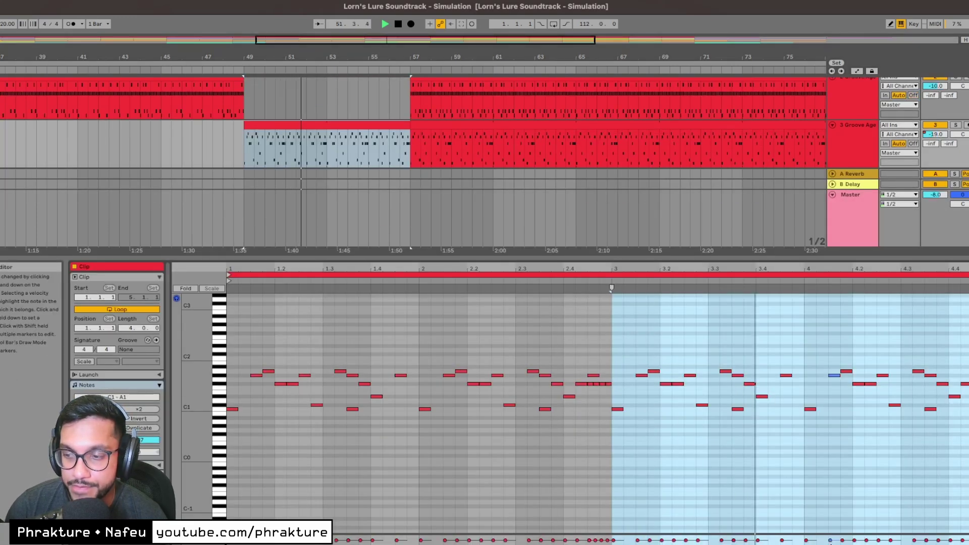
key(shift+Tab)
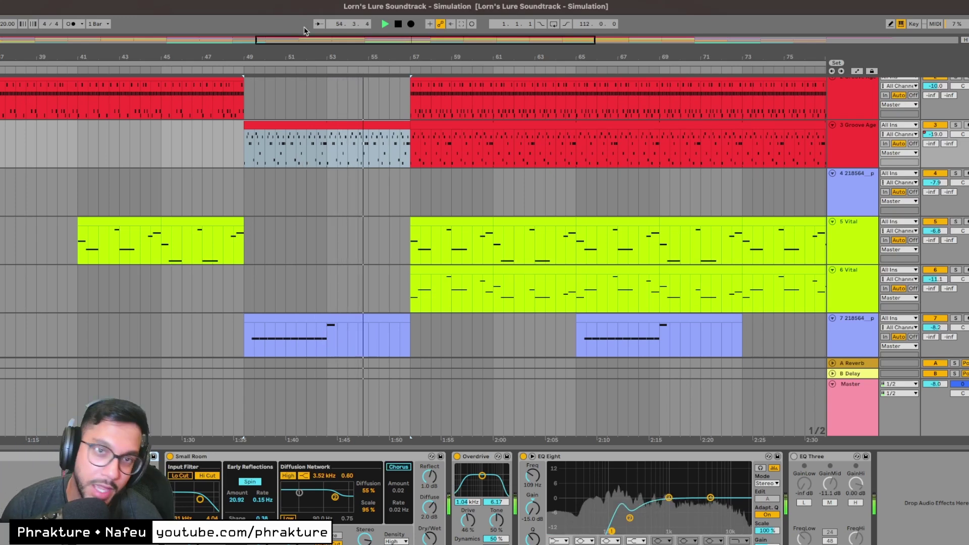
Examine the section after bar 57 and the notes of Groove Agent track 3's clip starting there, and return to the track's effects.
drag(301, 38, 379, 38)
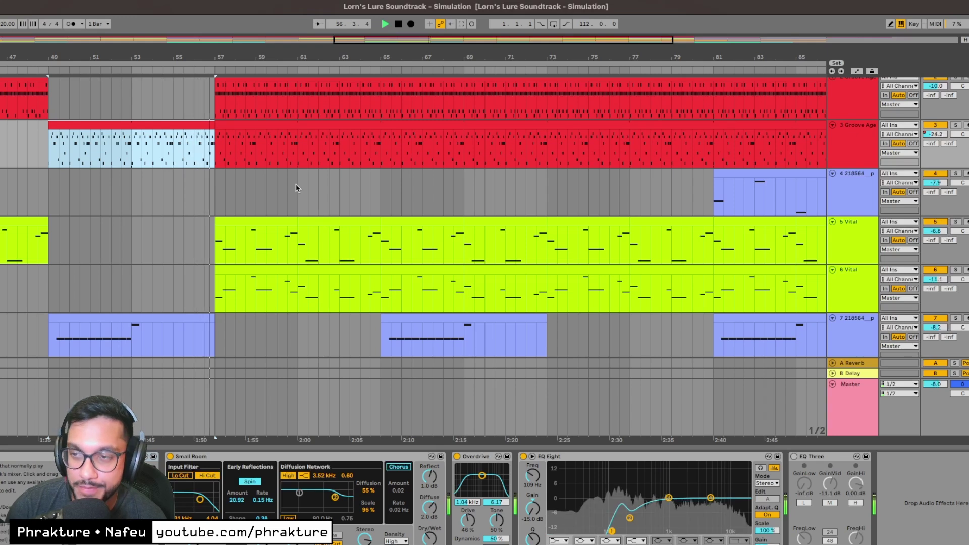
scroll(273, 194, down, 5)
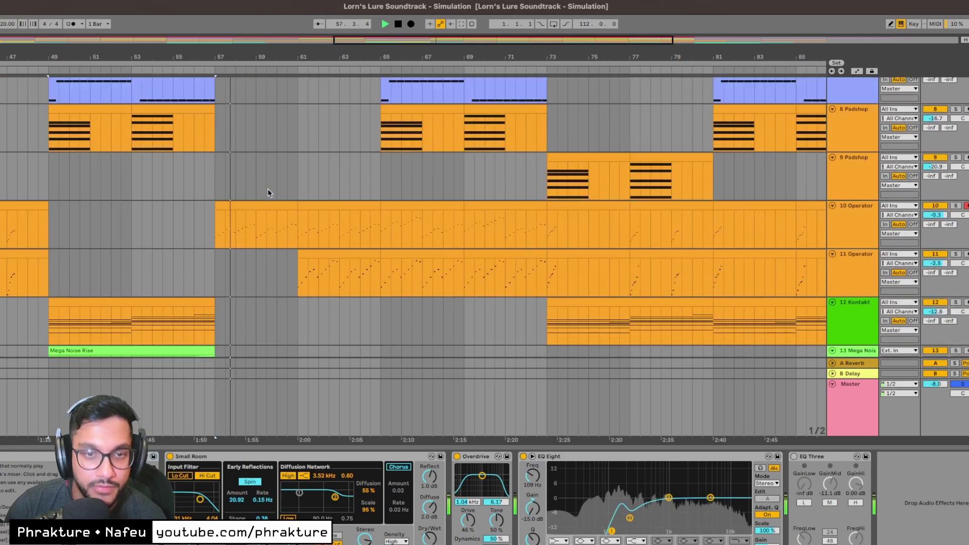
scroll(268, 192, up, 6)
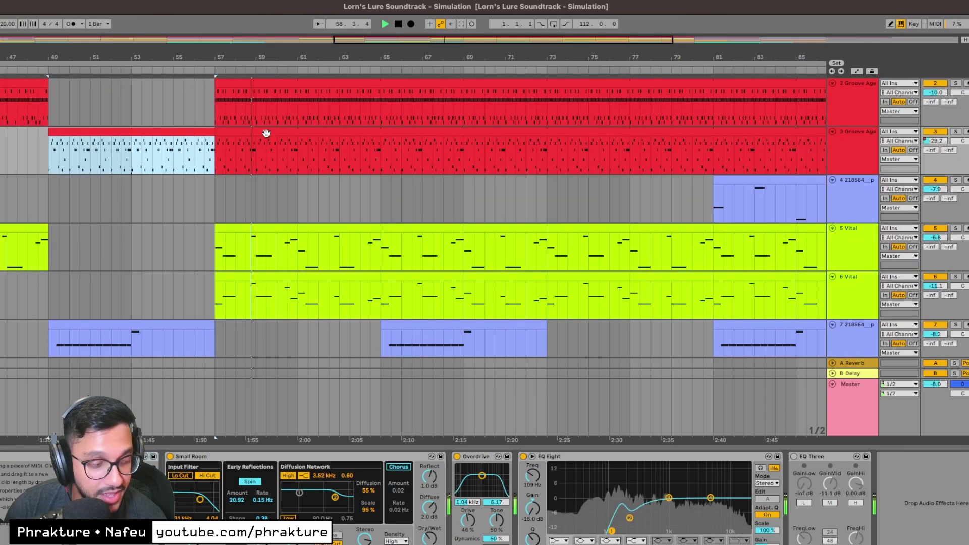
double_click(302, 133)
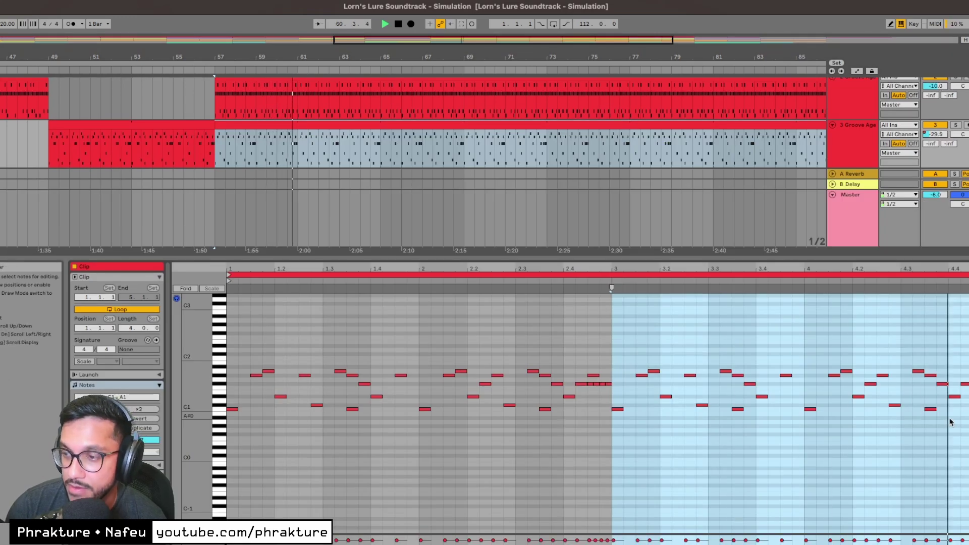
key(shift+Tab)
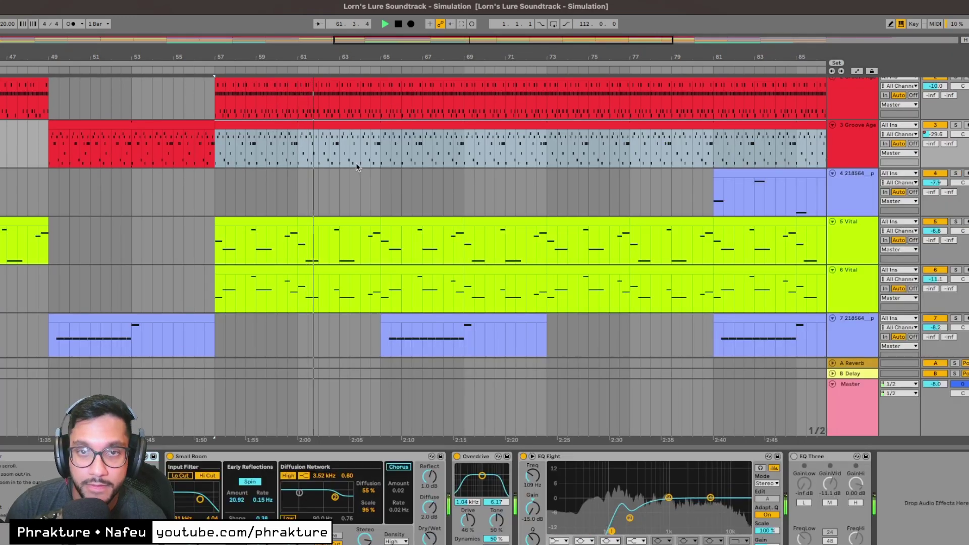
Look over the tracks between bars 55 and 93 and examine the notes of Operator track 10's clip at bar 65.
scroll(353, 192, right, 5)
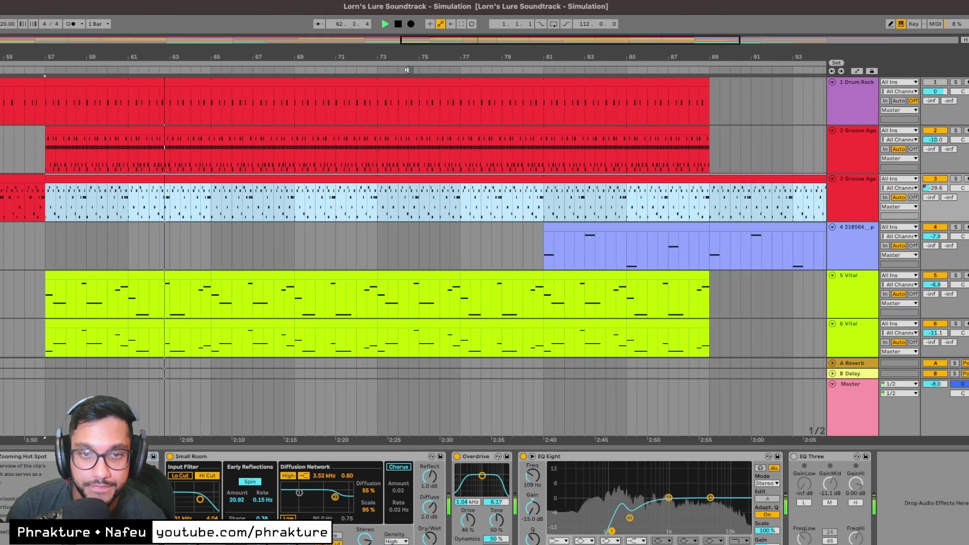
scroll(305, 227, down, 3)
scroll(305, 227, down, 10)
scroll(305, 228, up, 2)
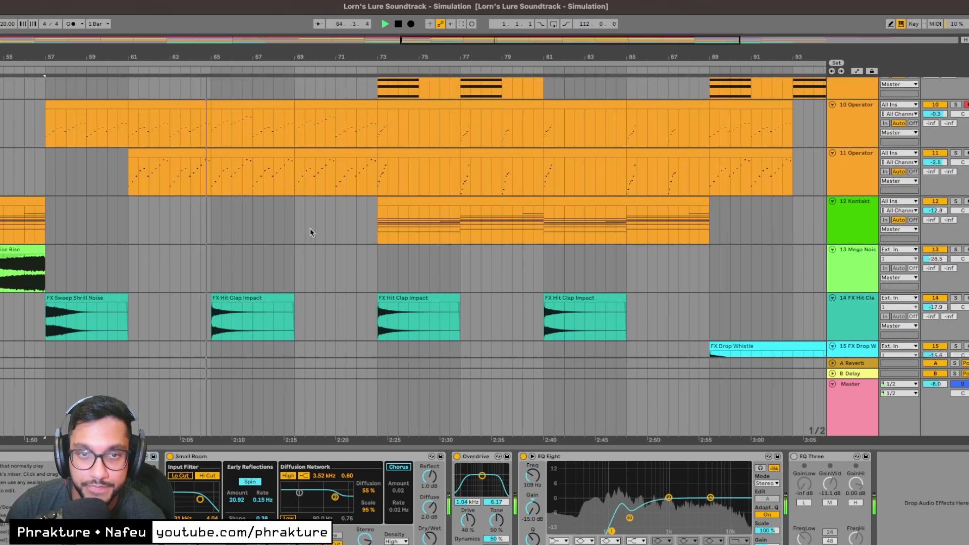
scroll(310, 229, up, 2)
click(275, 124)
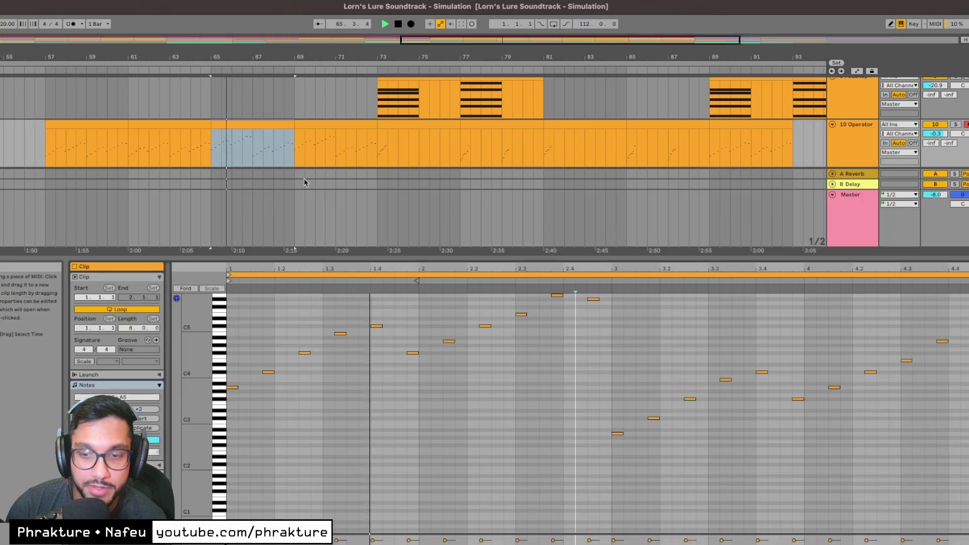
scroll(439, 448, up, 2)
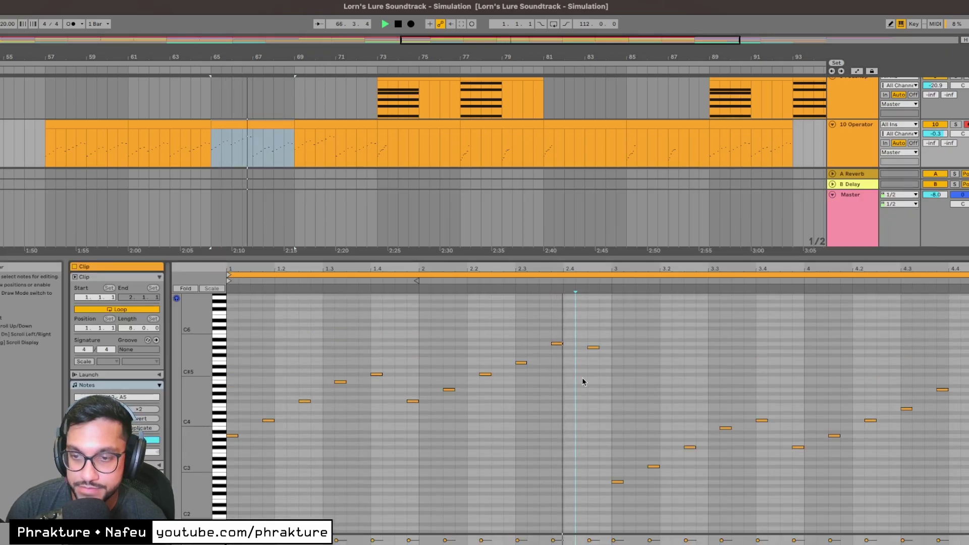
scroll(596, 412, right, 5)
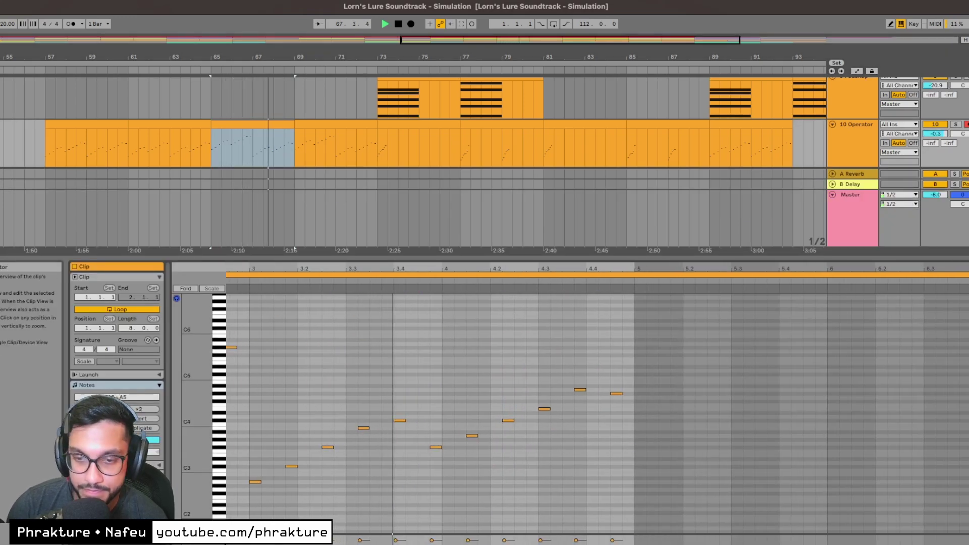
Show Operator track 10's device chain and look over the drum, synth, Padshop and FX tracks between bars 59 and 95.
key(shift+Tab)
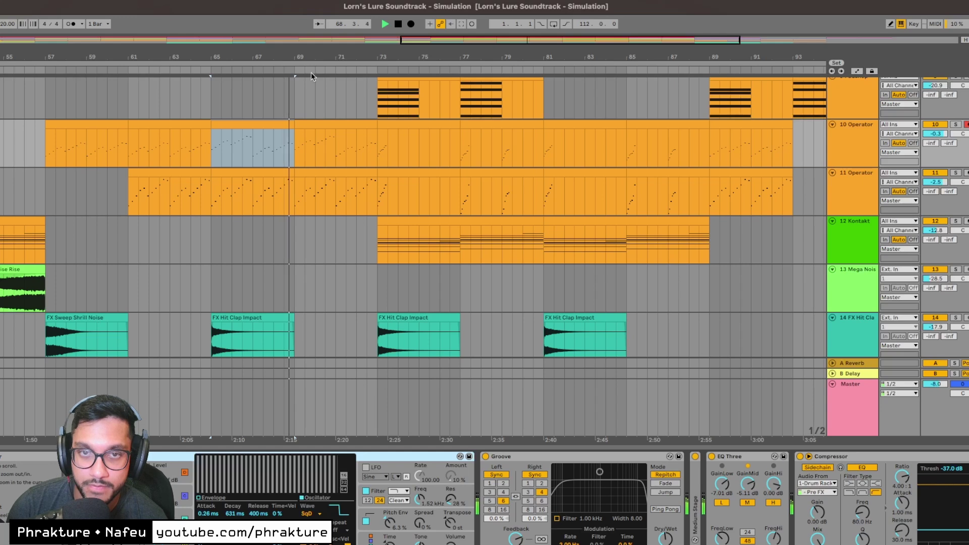
drag(311, 39, 333, 39)
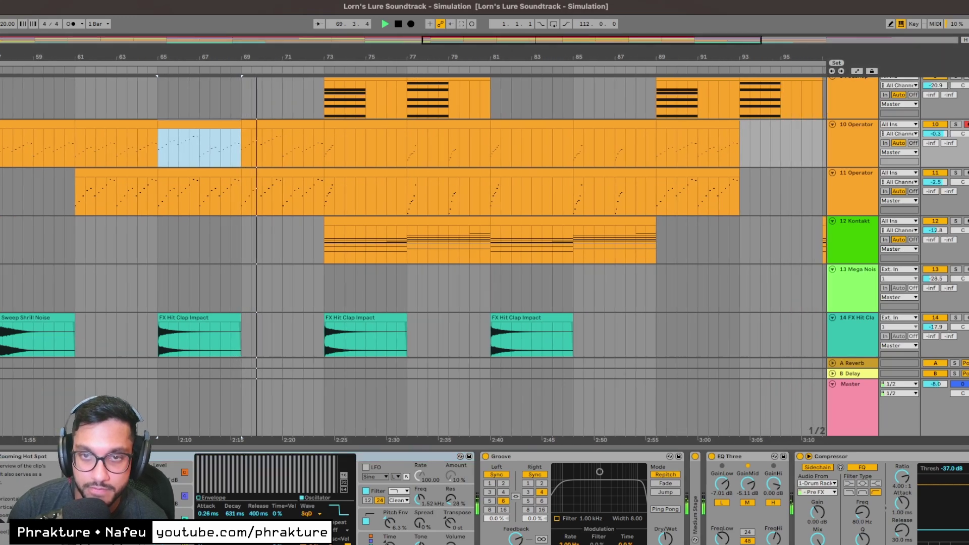
scroll(474, 357, up, 4)
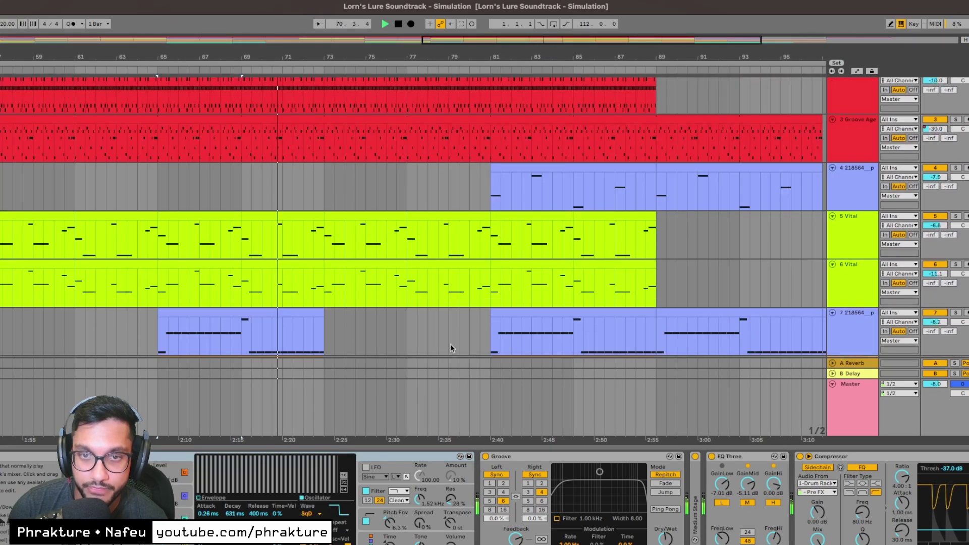
scroll(353, 258, down, 2)
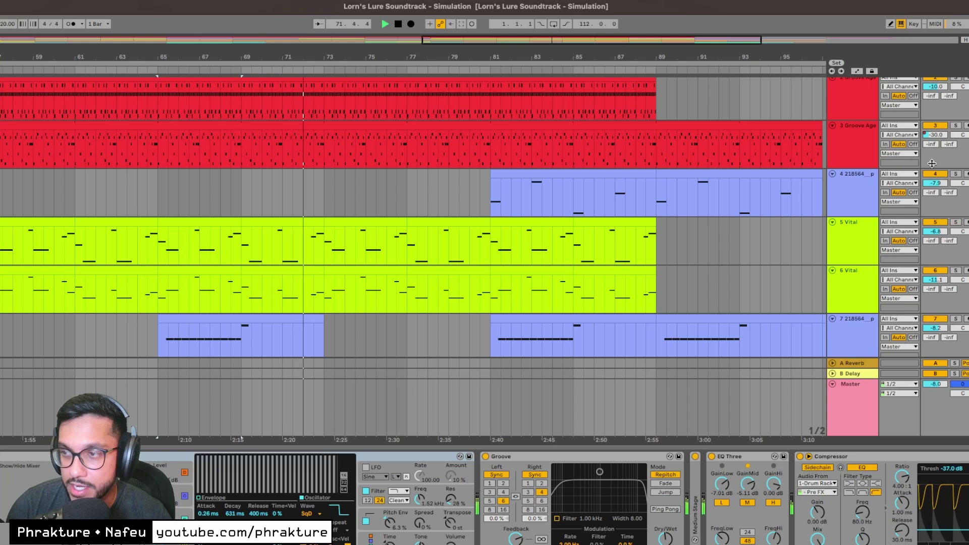
Solo Vital tracks 5 and 6, examine the notes of track 6's clip at bar 73, and replay it from there.
click(955, 222)
click(959, 271)
double_click(368, 272)
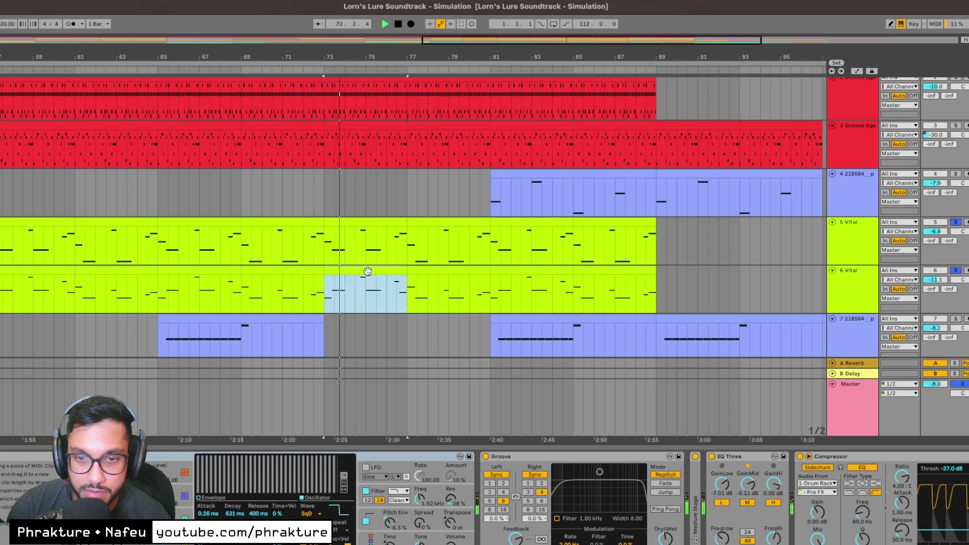
key(space)
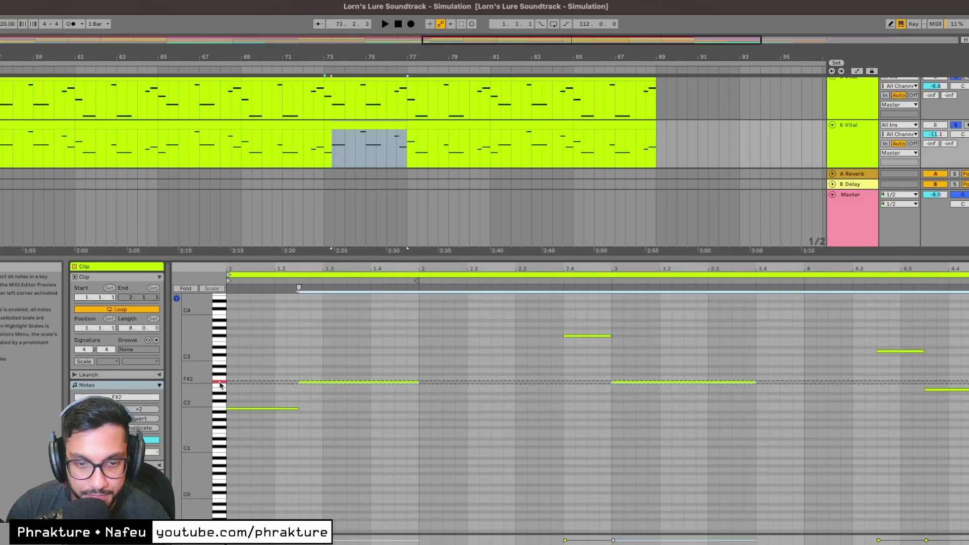
click(221, 408)
click(313, 70)
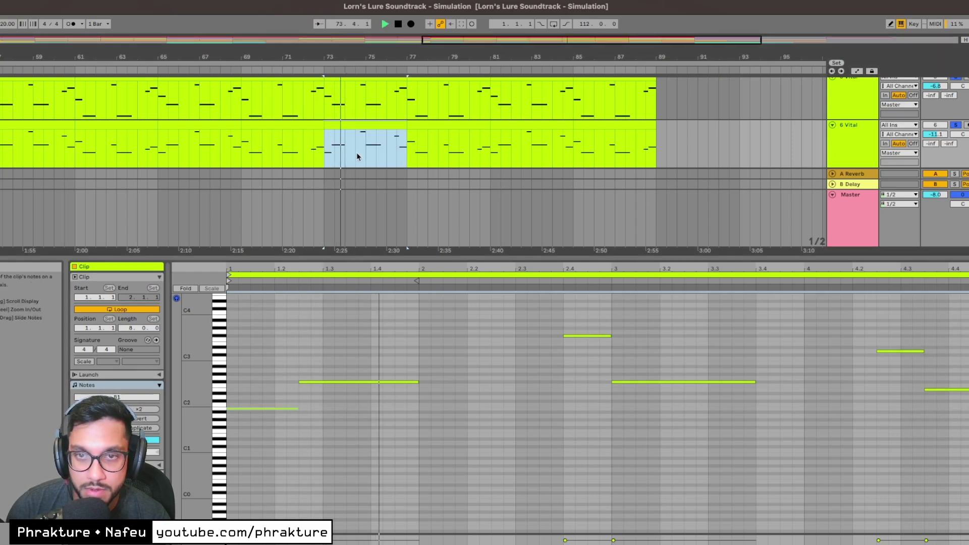
Turn off solo on both Vital tracks and show Vital track 6's effects chain.
scroll(961, 135, up, 1)
click(958, 132)
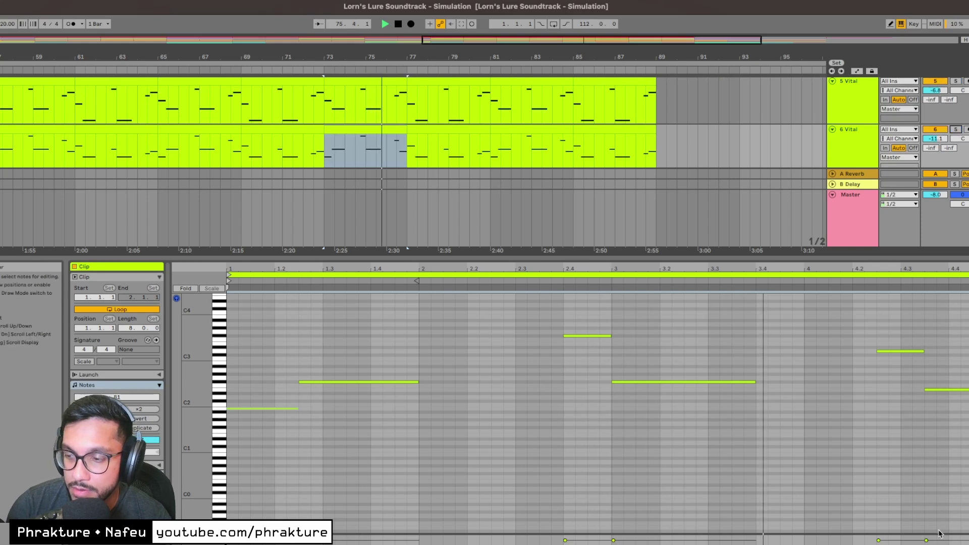
key(shift+Tab)
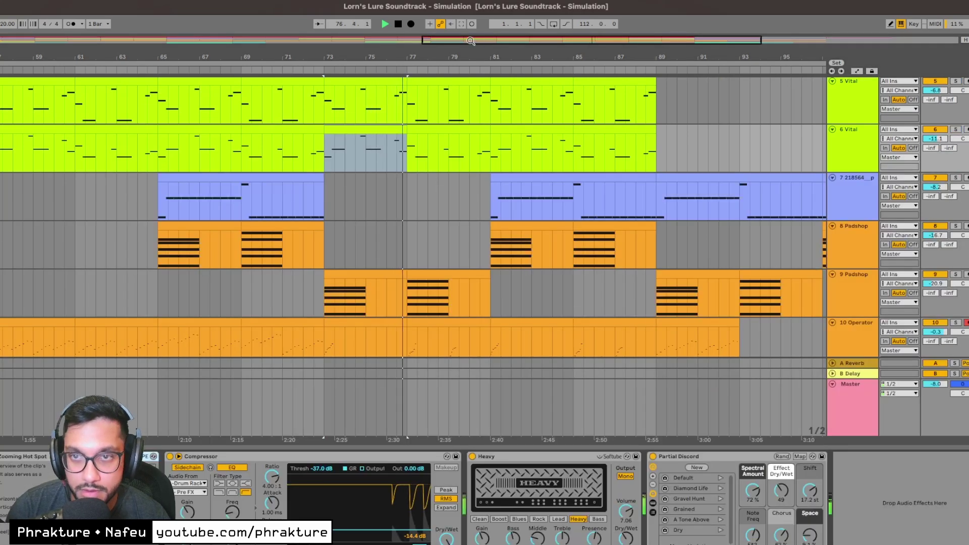
Look over all the tracks between bars 69 and 107 while the arrangement plays.
drag(472, 41, 548, 41)
scroll(516, 310, up, 8)
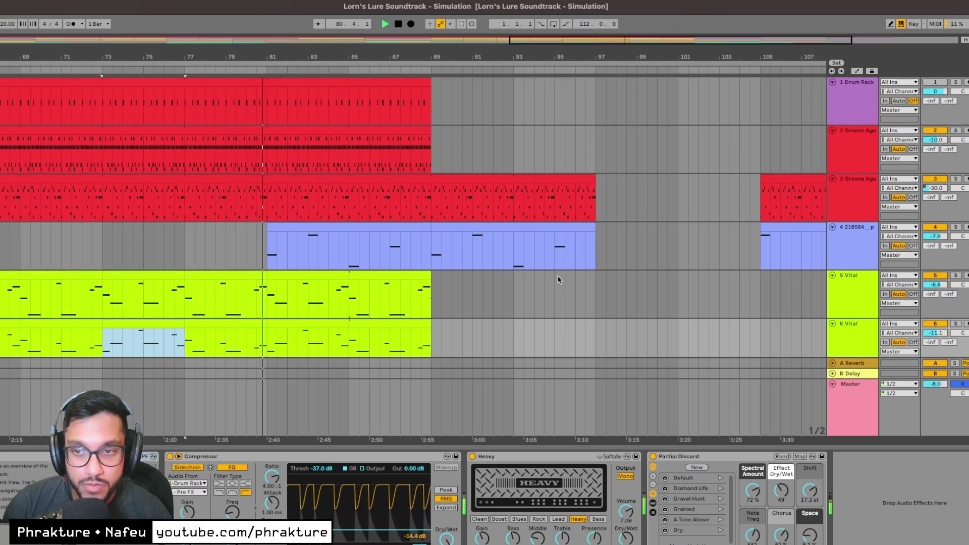
scroll(541, 290, down, 8)
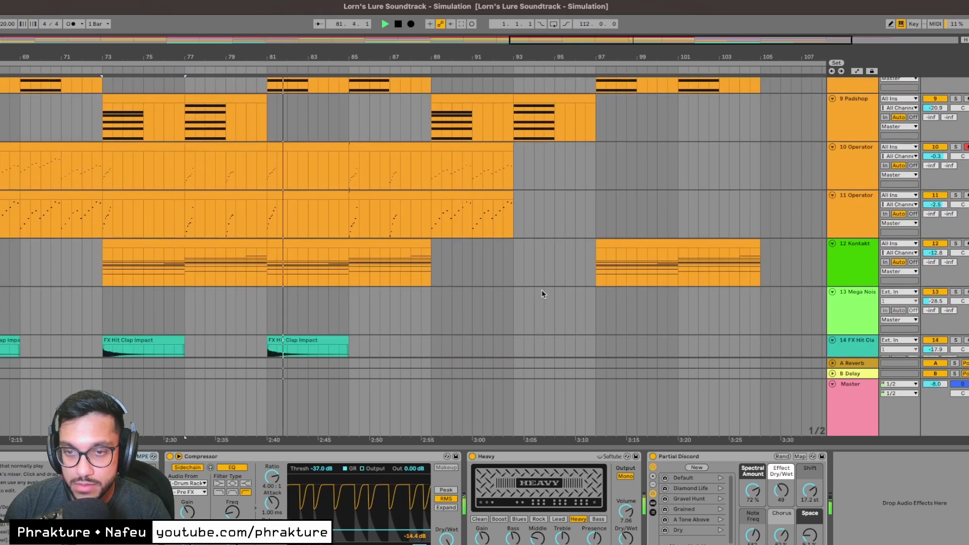
scroll(542, 294, down, 4)
scroll(542, 294, up, 8)
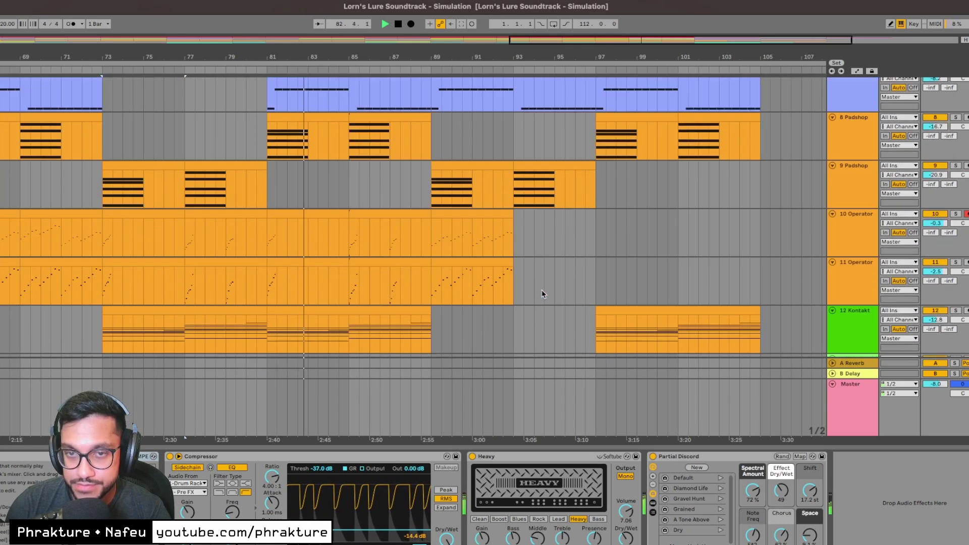
scroll(541, 295, up, 3)
scroll(541, 295, up, 3)
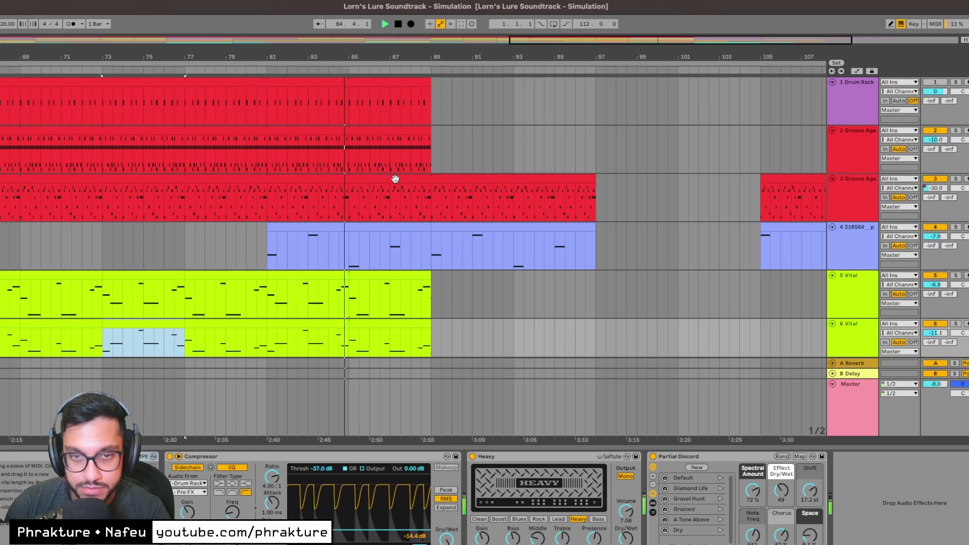
Examine the notes of Groove Agent track 2's clip ending at bar 89, return to its effects, and view the arrangement up to bar 119.
double_click(397, 141)
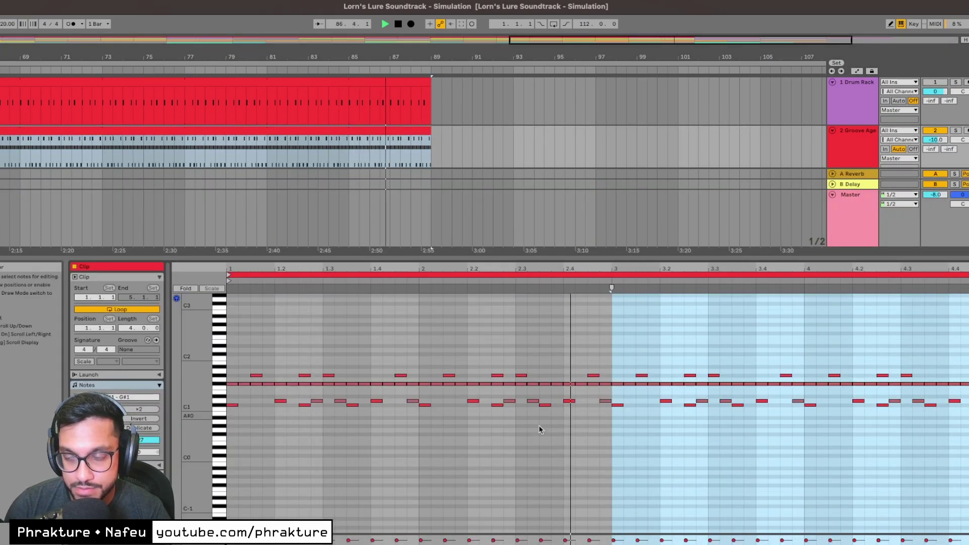
key(shift+Tab)
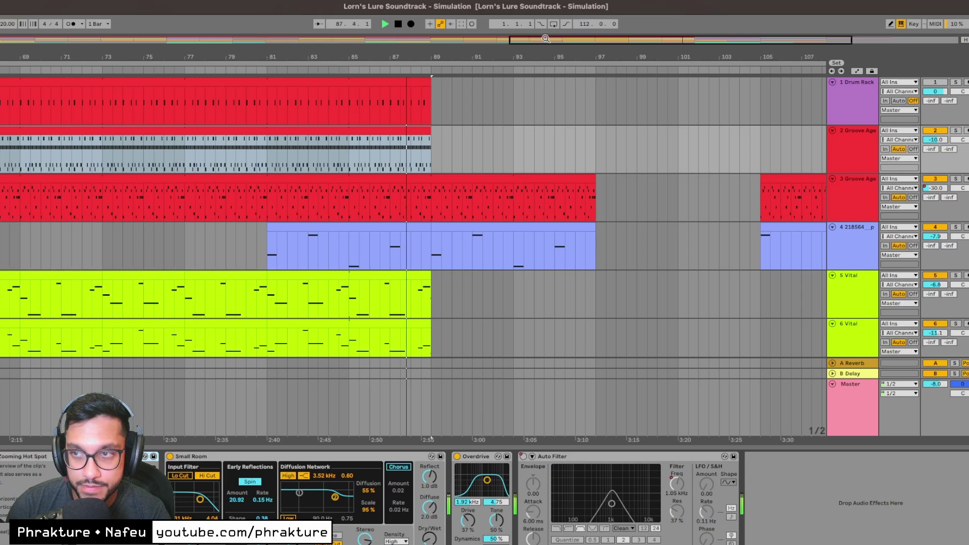
drag(544, 40, 645, 36)
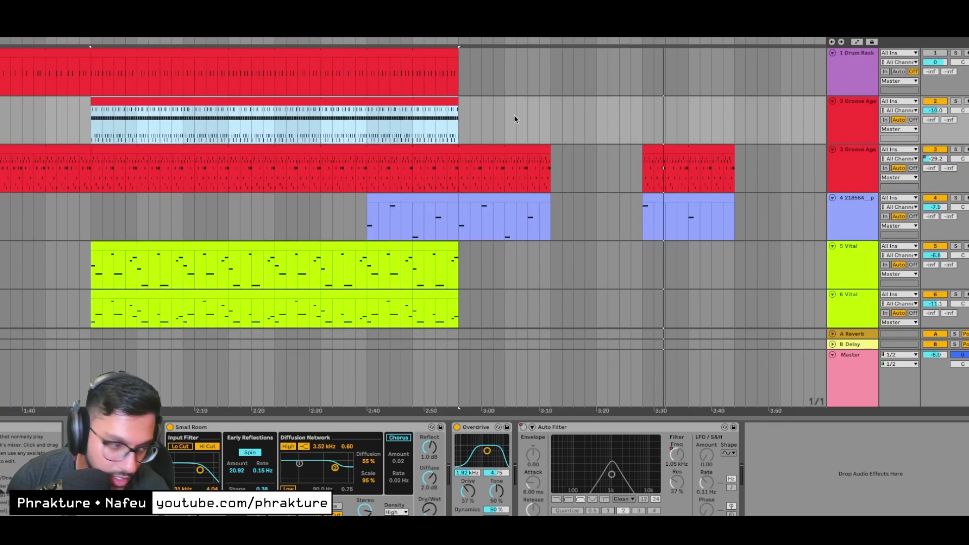
Switch to the AliasGaming gameplay video on YouTube and display it in theater mode.
click(514, 115)
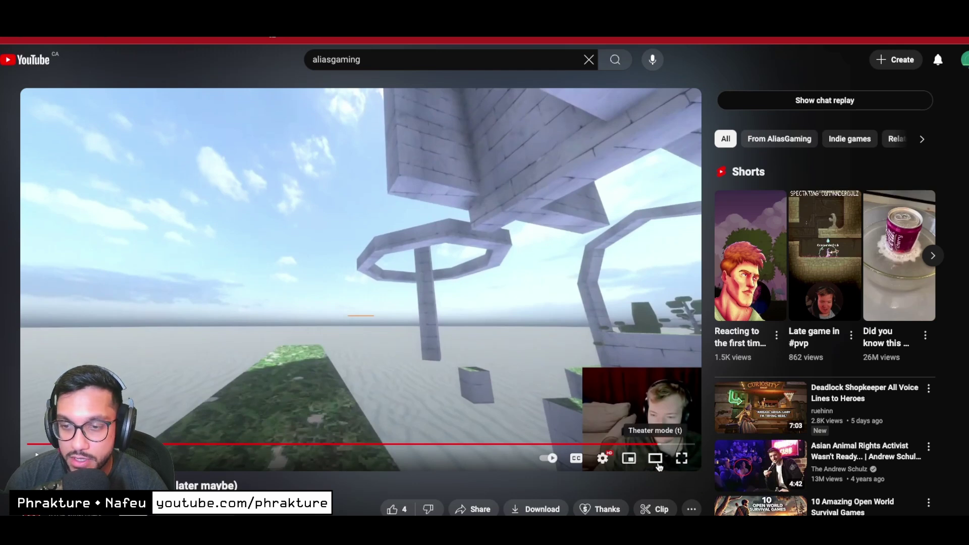
click(655, 457)
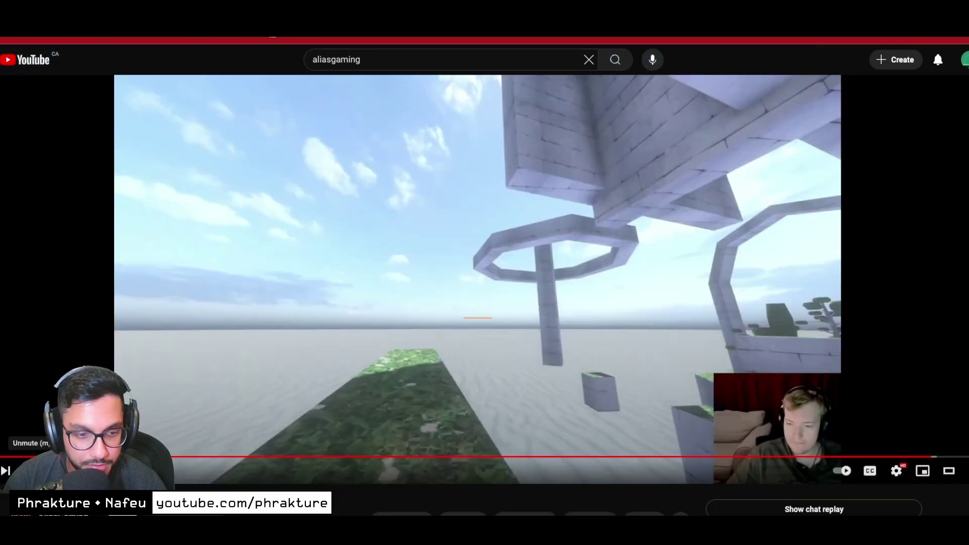